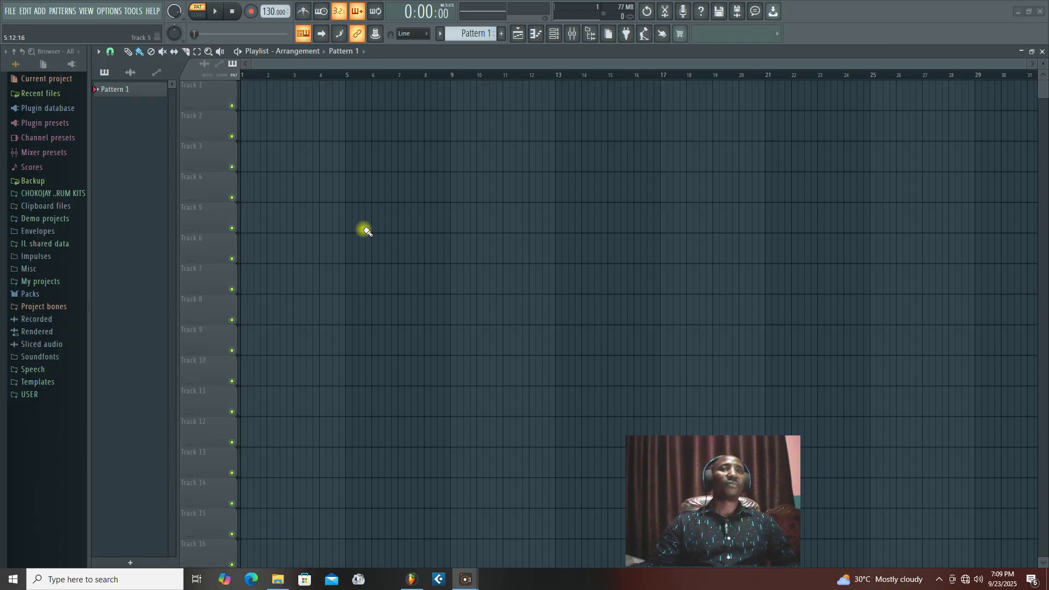
- Switch to File Explorer and browse to the CUBASE MIXING PROJECTS folder on the Desktop, keeping the playlist's start uncovered
click(277, 575)
drag(724, 146, 835, 178)
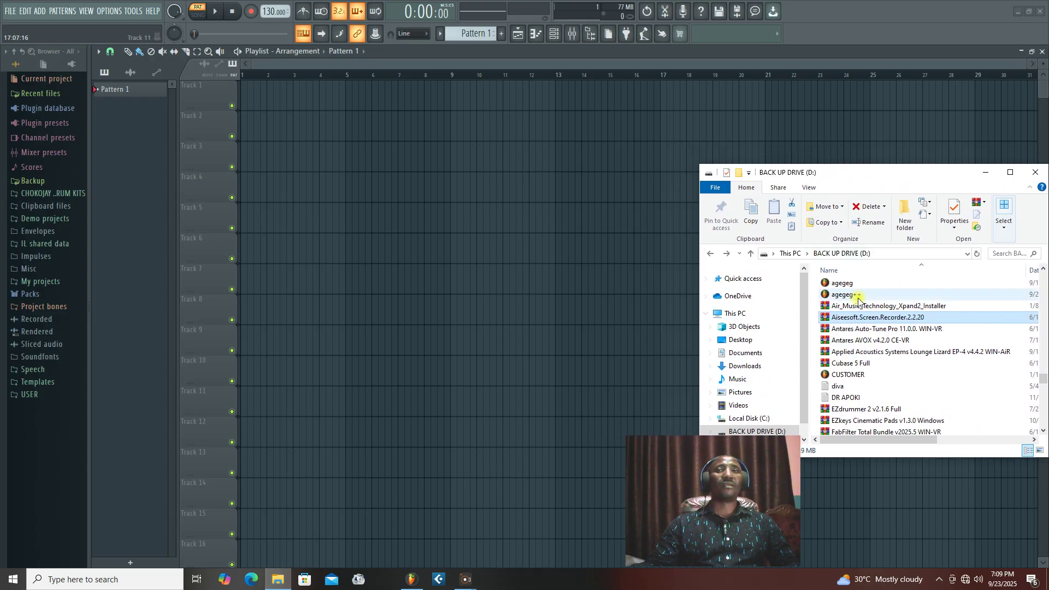
click(738, 340)
click(838, 332)
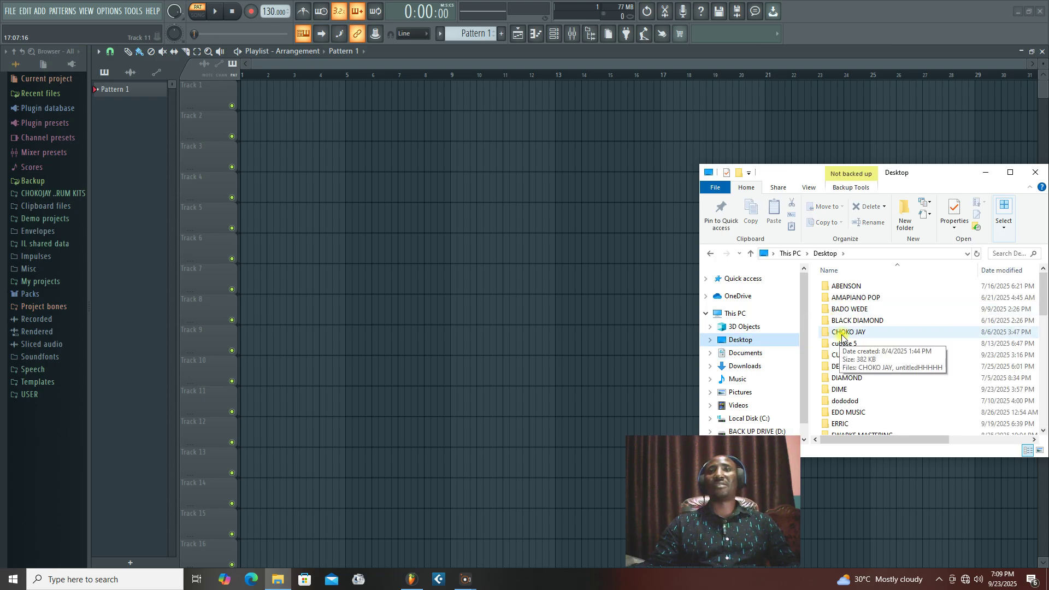
double_click(863, 355)
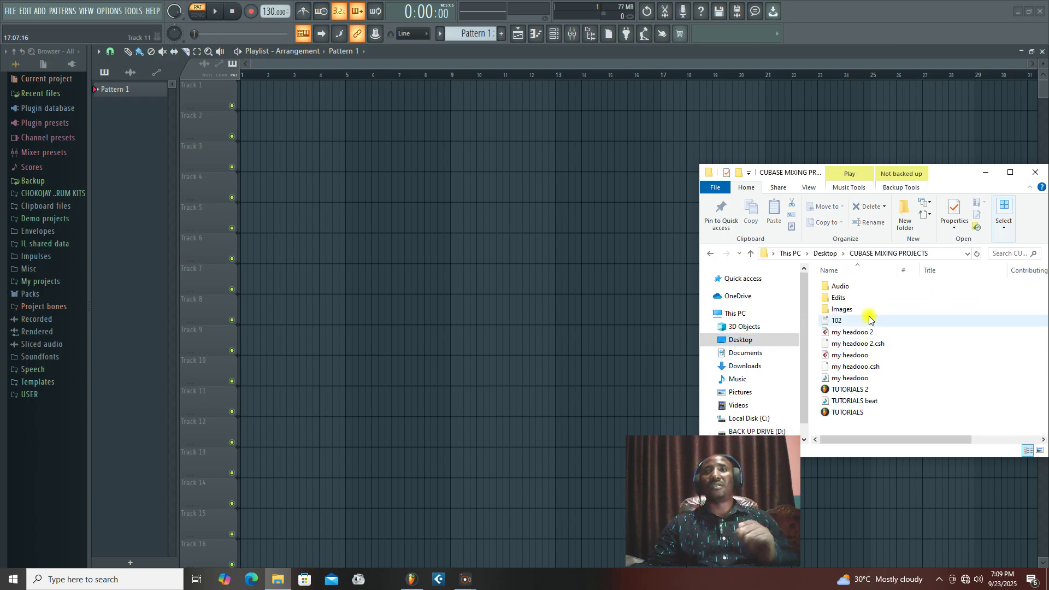
mouse_move(937, 176)
mouse_down()
mouse_move(874, 182)
mouse_move(952, 181)
mouse_up()
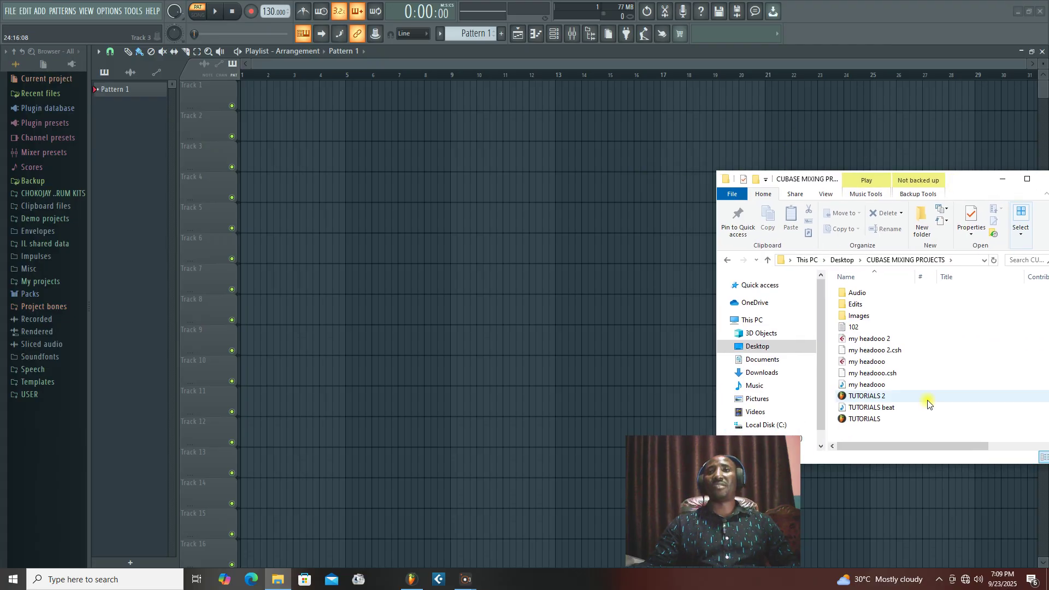
- Place the my headooo audio file at bar 1 of Track 1 in the FL Studio playlist and make the track taller
click(843, 386)
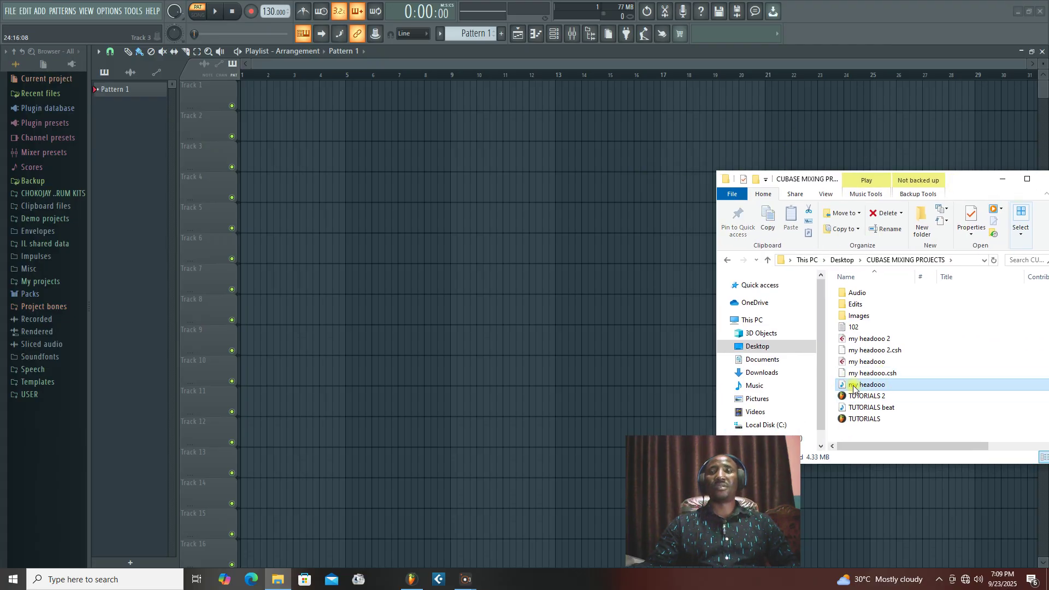
drag(842, 387, 337, 85)
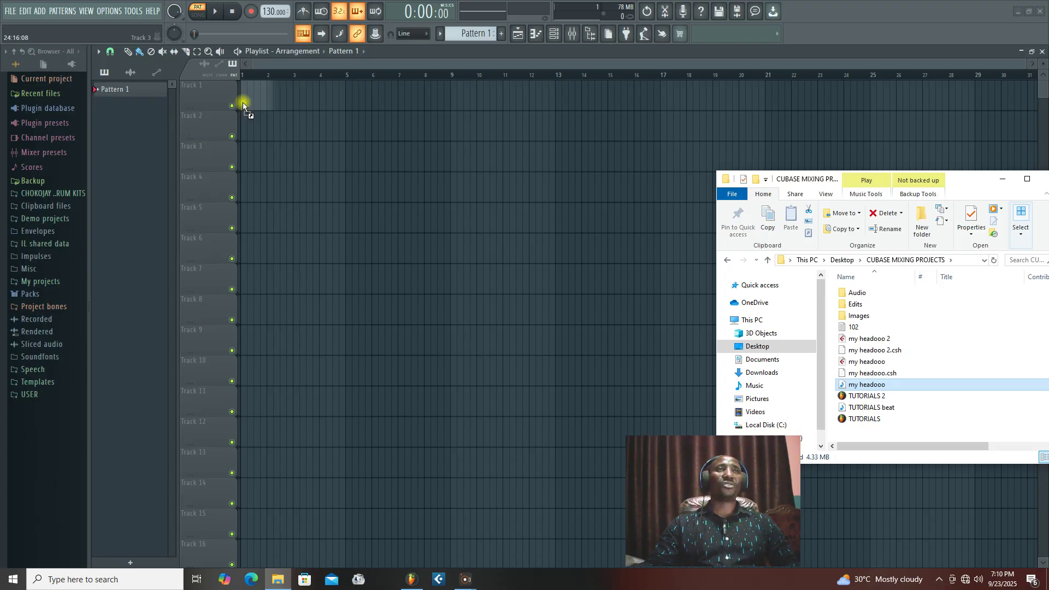
drag(242, 103, 242, 103)
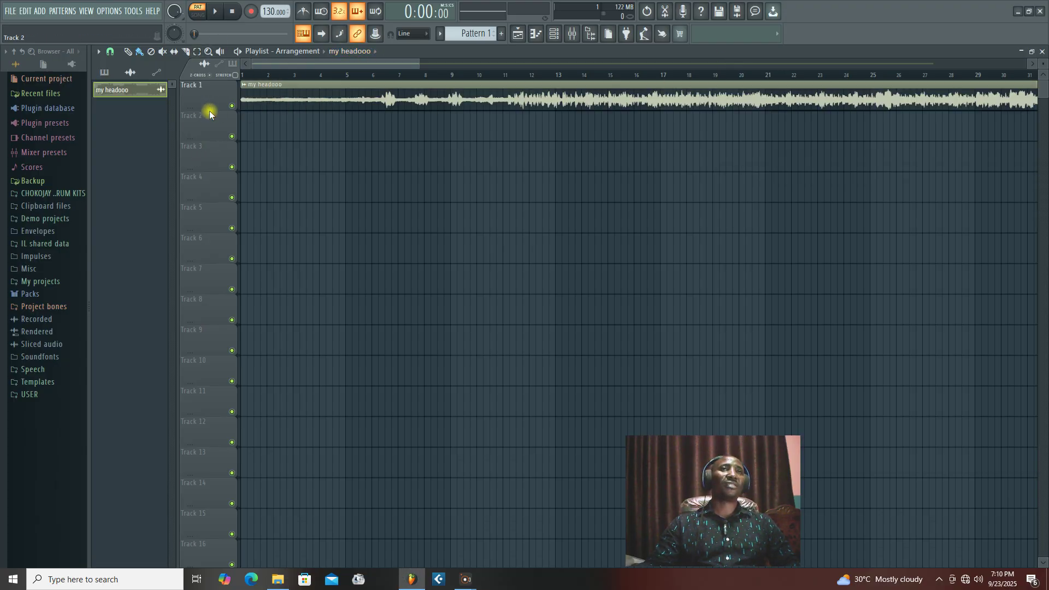
drag(208, 110, 217, 134)
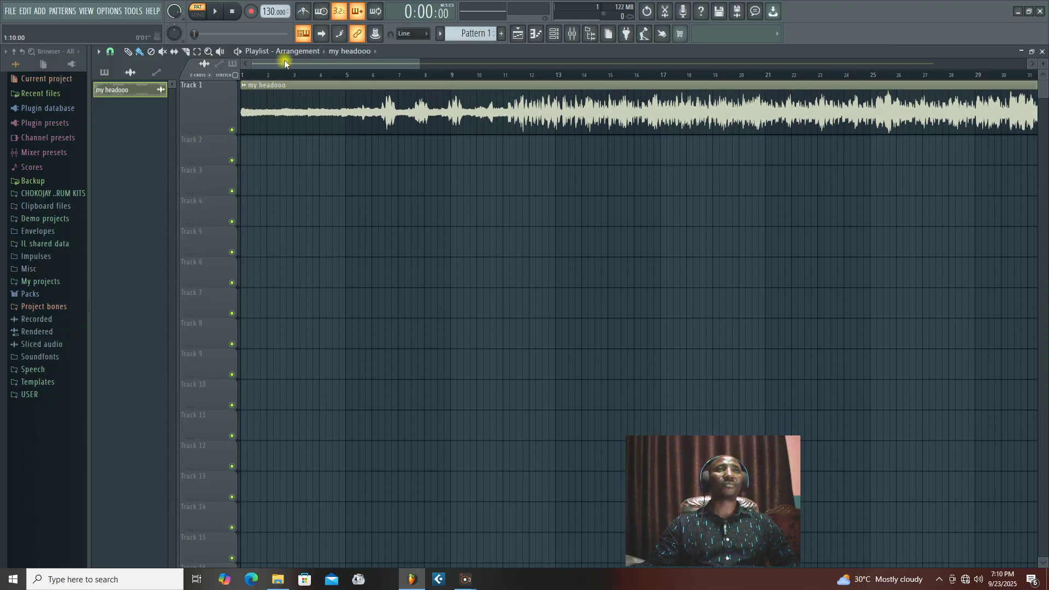
- Play the my headooo clip in song mode from near its start with the whole clip in view, and stop playback
click(260, 74)
click(215, 11)
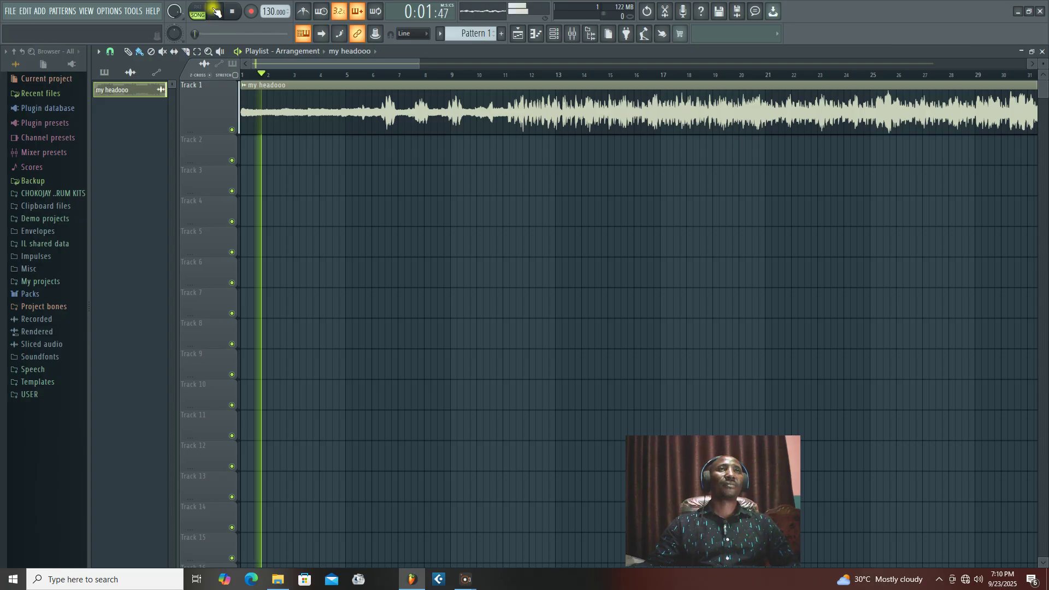
drag(416, 64, 738, 64)
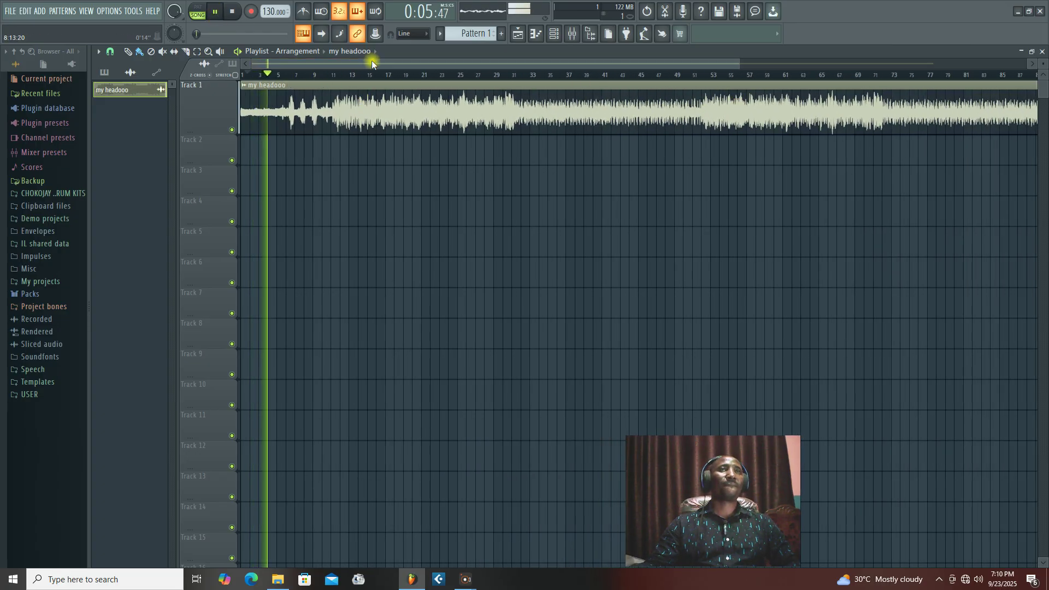
drag(738, 64, 882, 64)
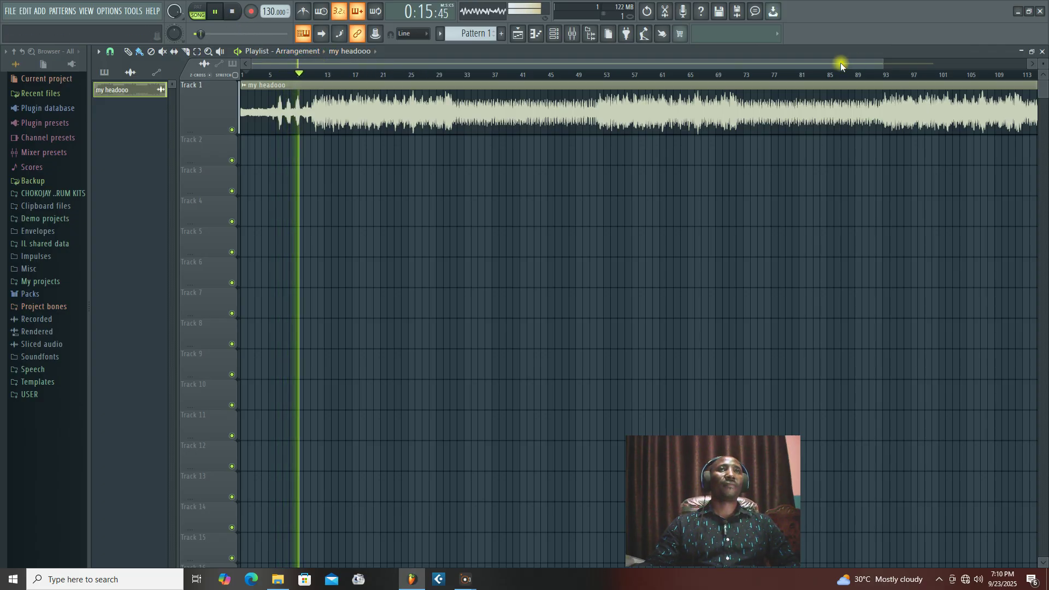
drag(883, 63, 950, 64)
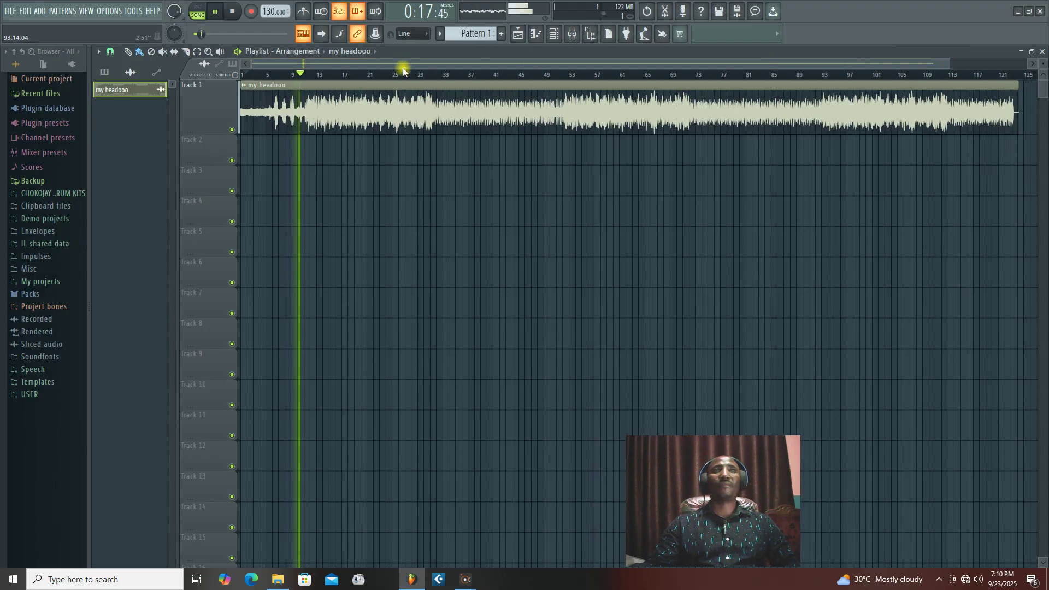
click(232, 13)
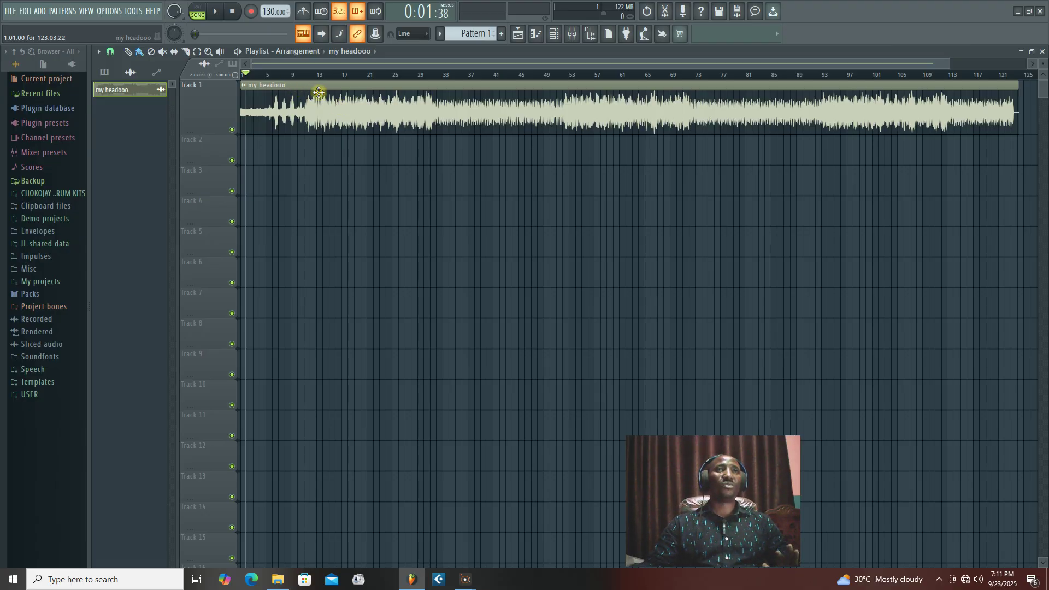
- Set the my headooo clip's time-stretching mode to Stretch and close its channel settings
double_click(286, 90)
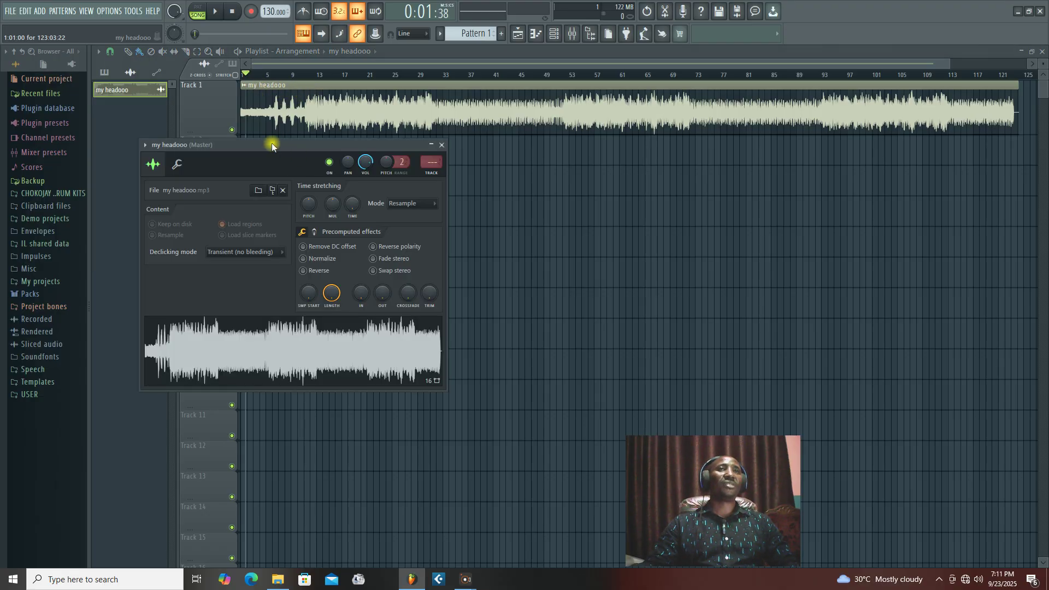
drag(267, 145, 399, 183)
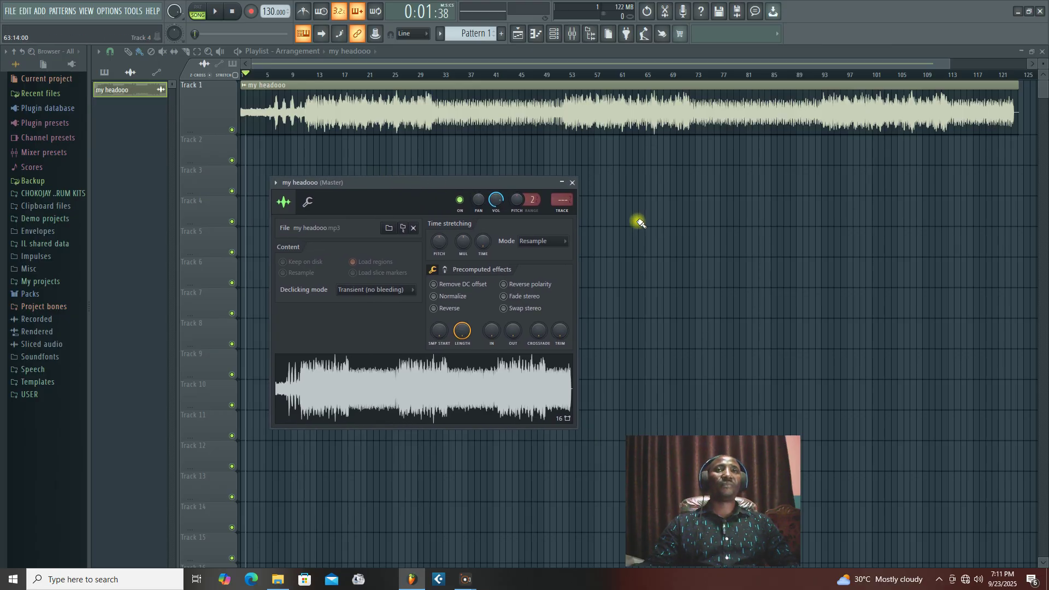
click(549, 241)
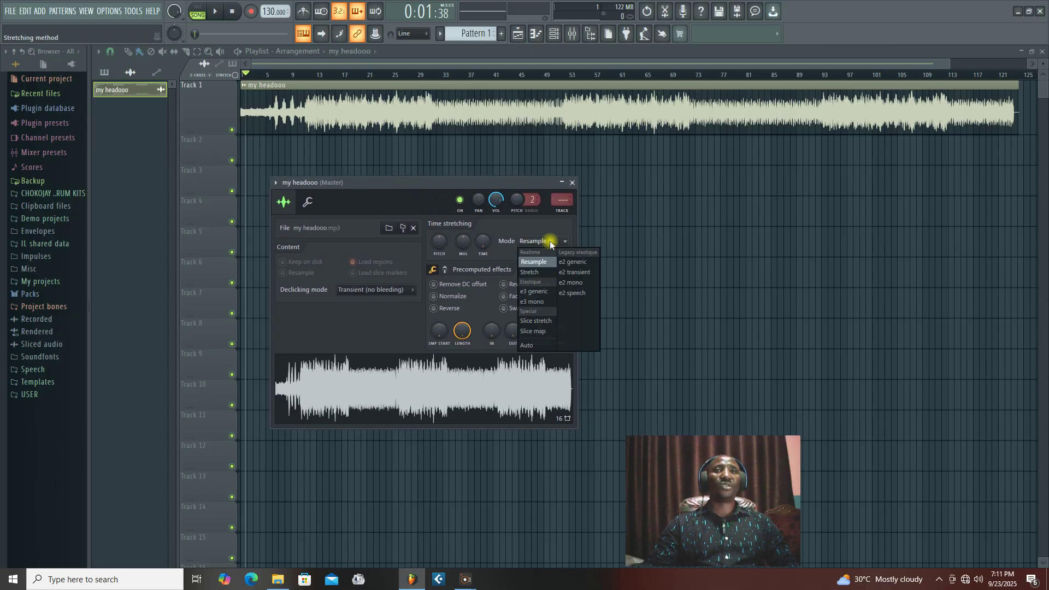
click(533, 273)
drag(388, 185, 432, 192)
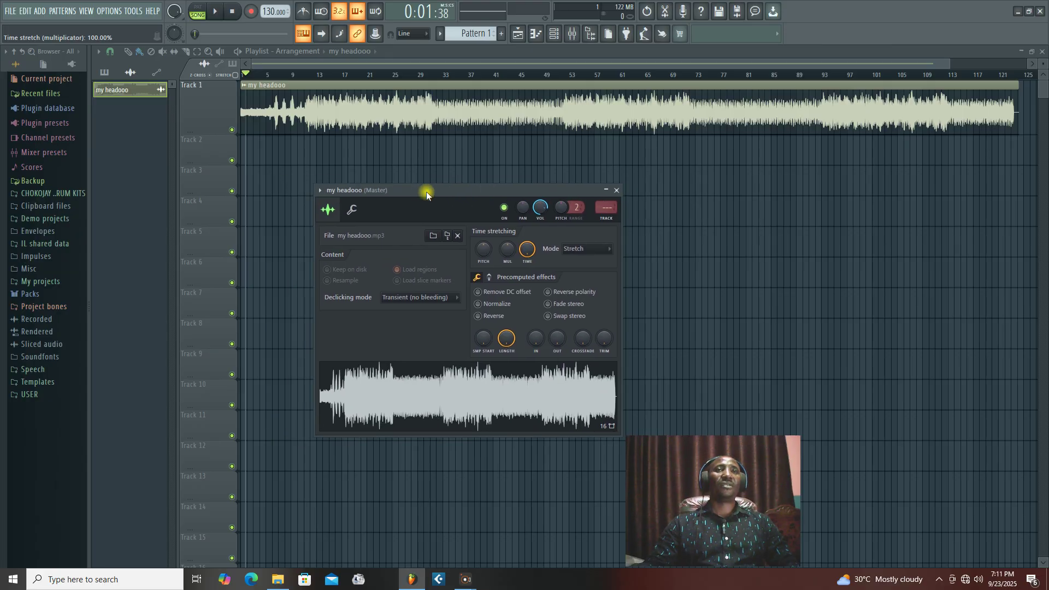
click(616, 191)
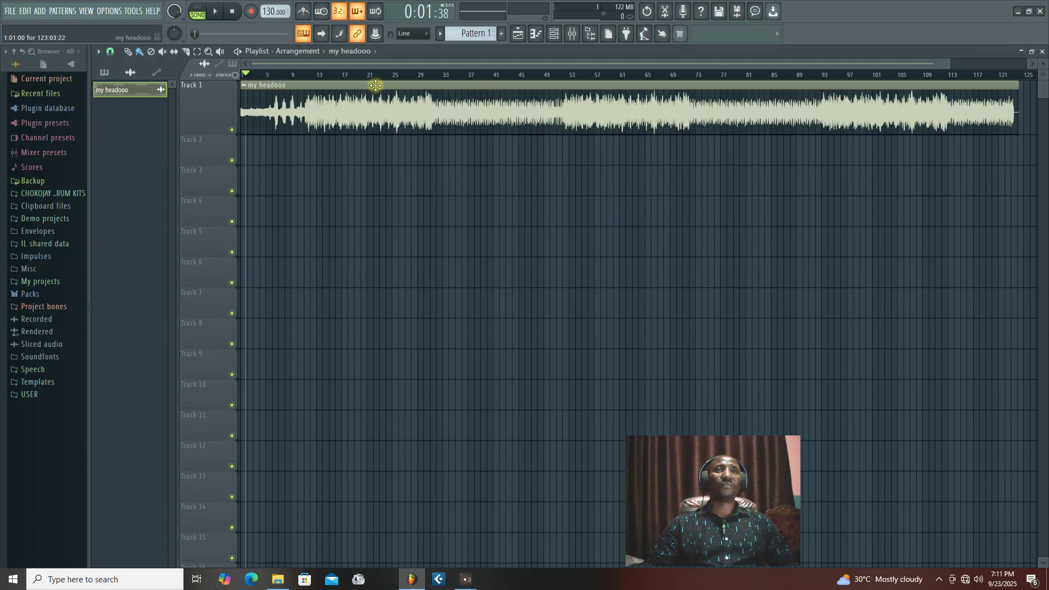
- Return the playhead to the song's start, listen to the clip at its original speed, and stop playback
click(329, 75)
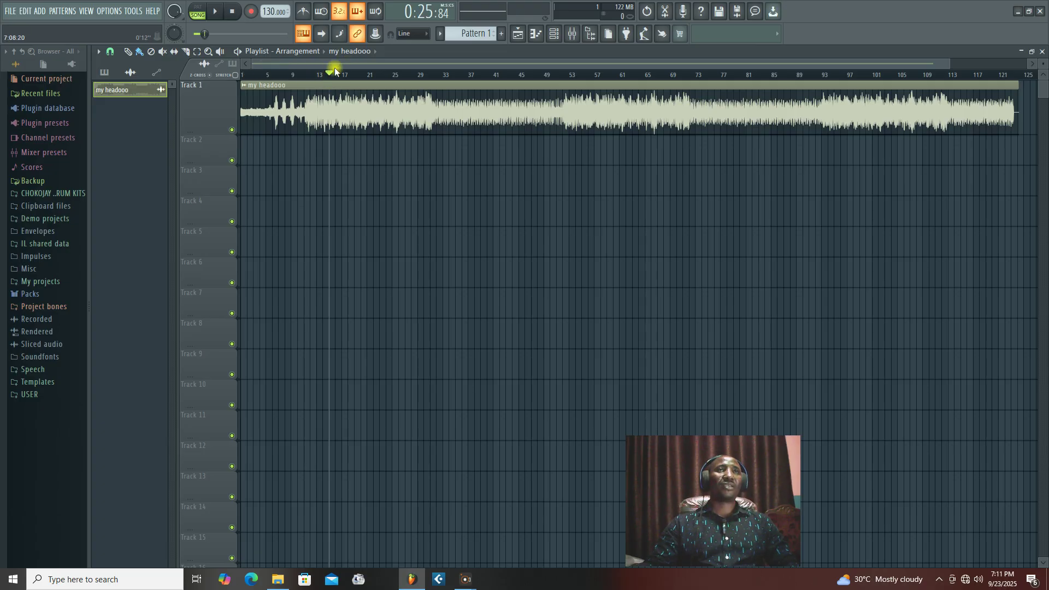
drag(333, 74, 244, 73)
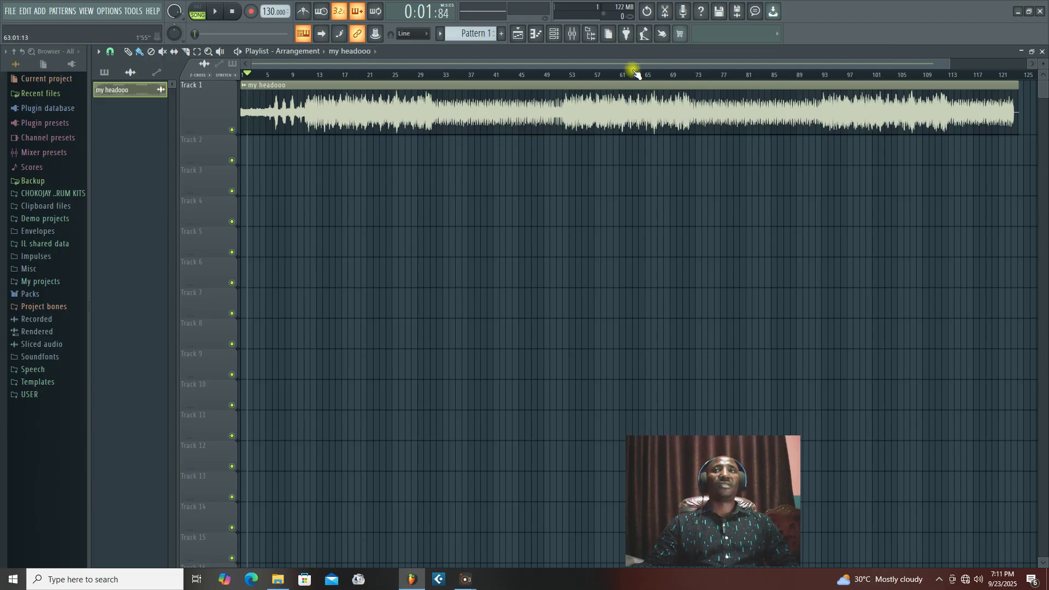
click(217, 13)
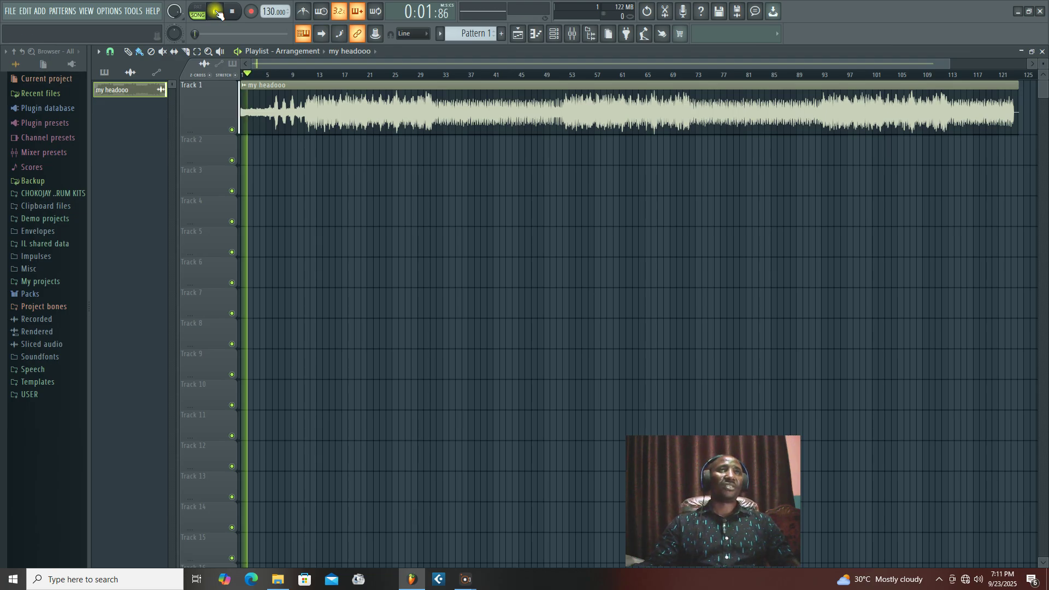
mouse_move(948, 65)
mouse_down()
mouse_move(962, 63)
mouse_move(934, 64)
mouse_up()
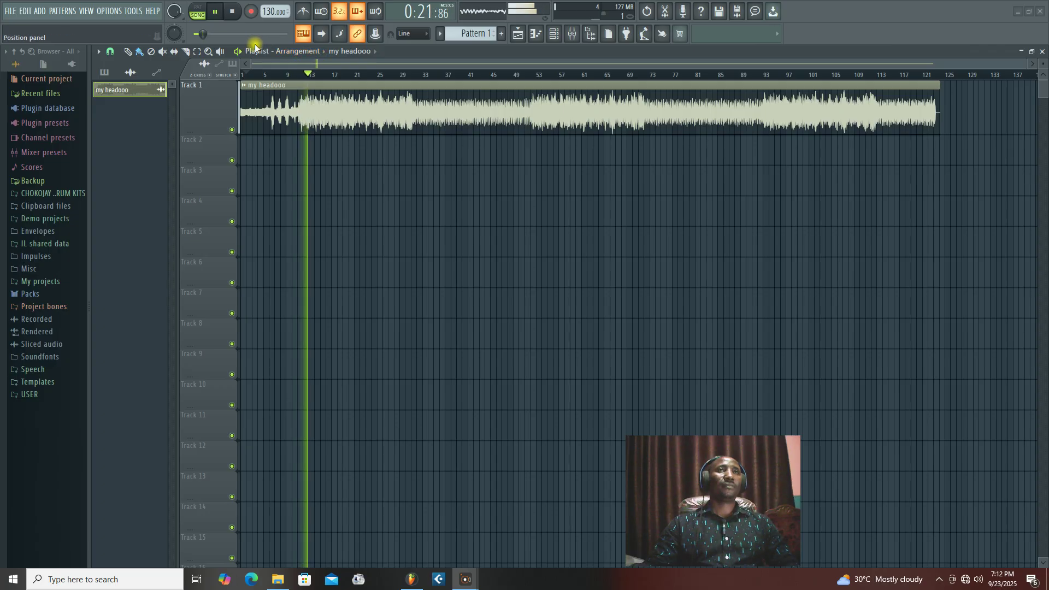
click(233, 13)
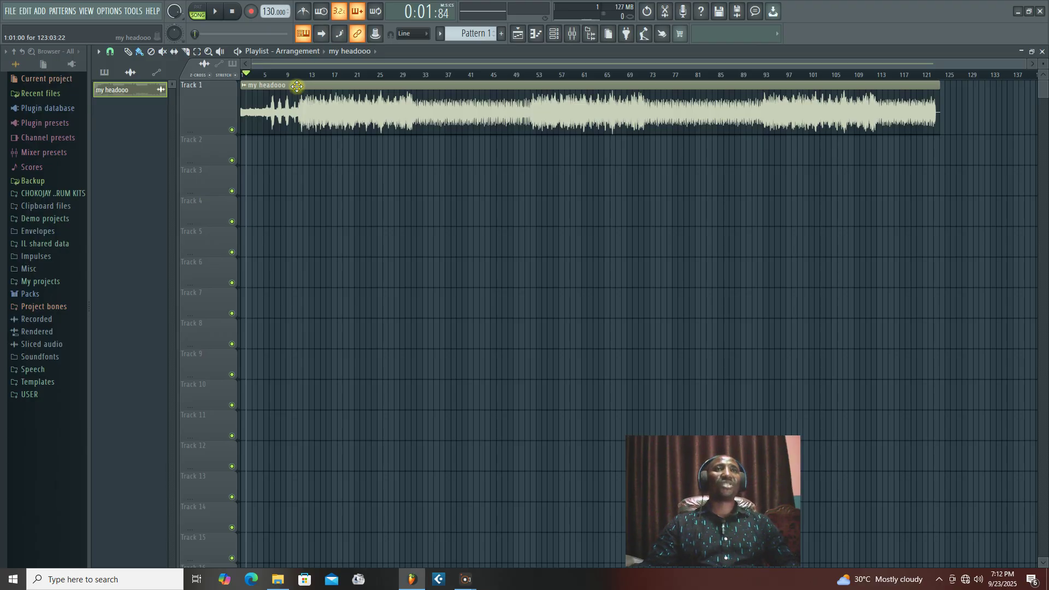
- Reopen the my headooo clip's settings to check the time-stretching mode options, and close them without changes
double_click(252, 83)
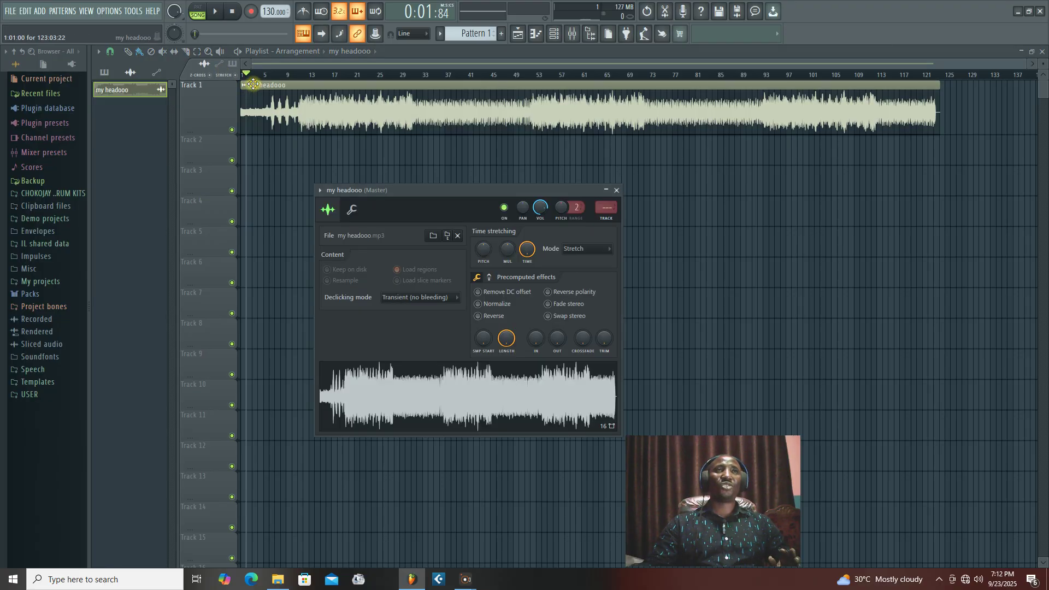
click(604, 251)
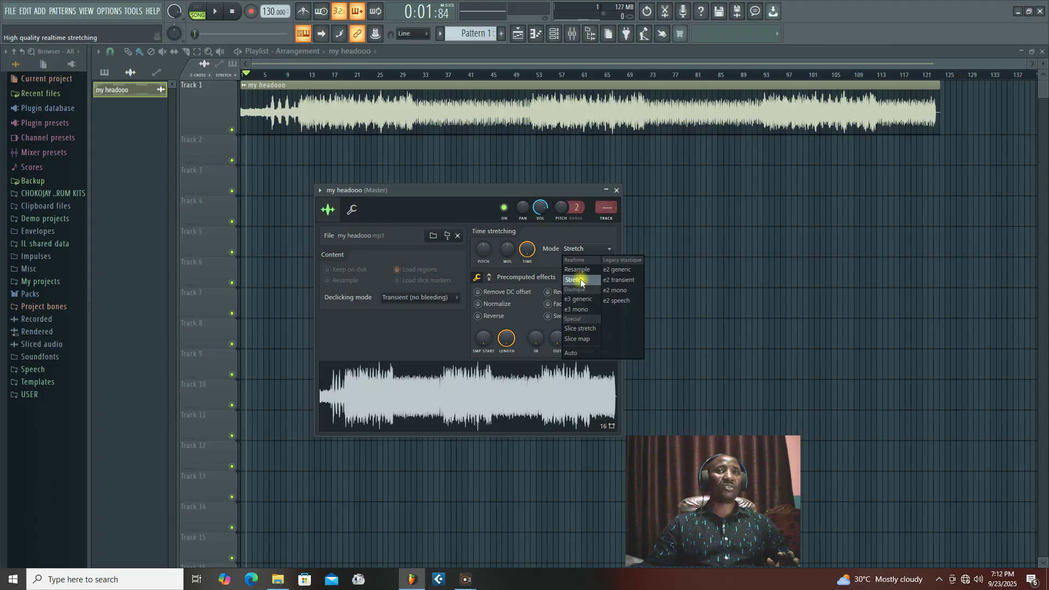
click(618, 191)
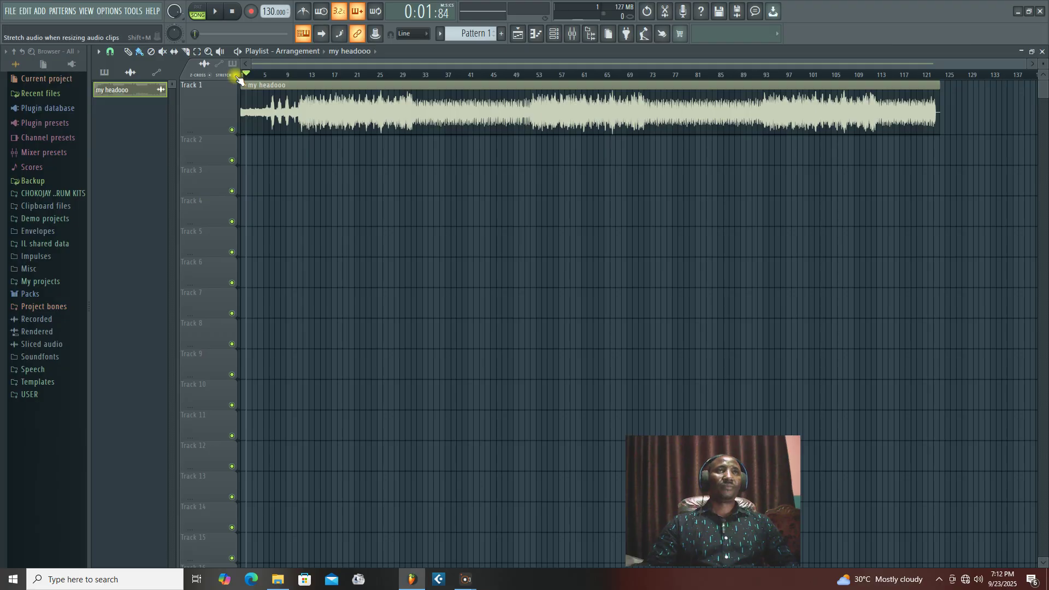
- Time-stretch the my headooo clip shorter from its end to a length of about 116 bars and audition it
click(940, 121)
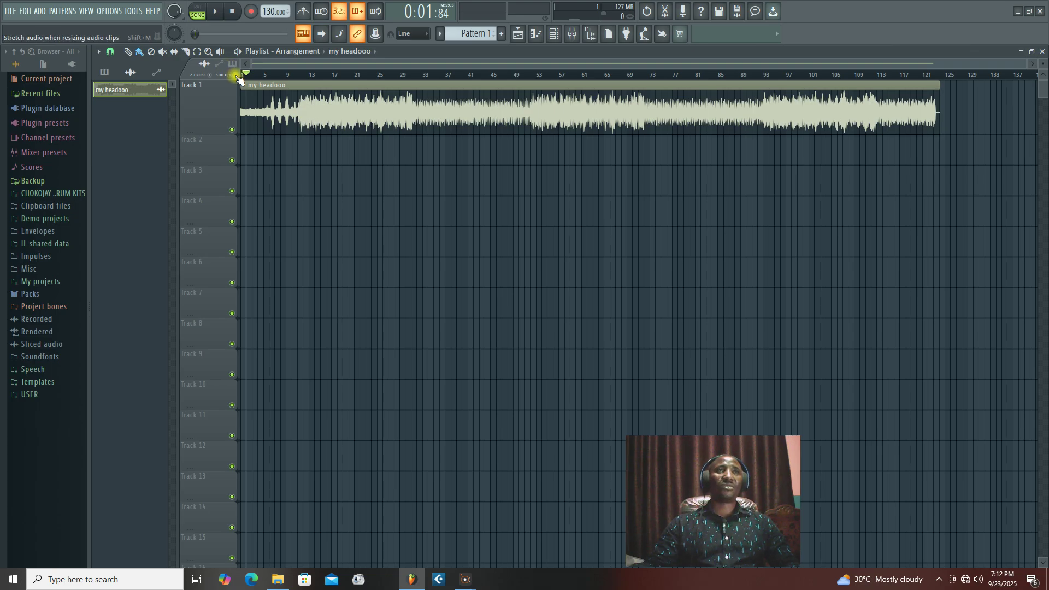
mouse_move(938, 120)
mouse_down()
mouse_move(913, 120)
mouse_move(937, 118)
mouse_up()
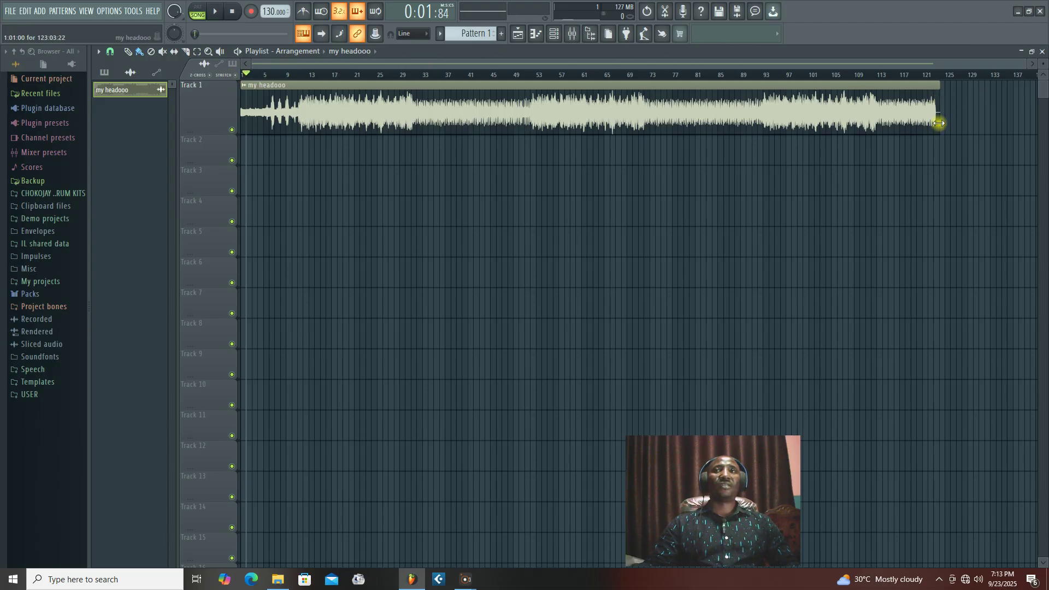
drag(940, 119, 938, 119)
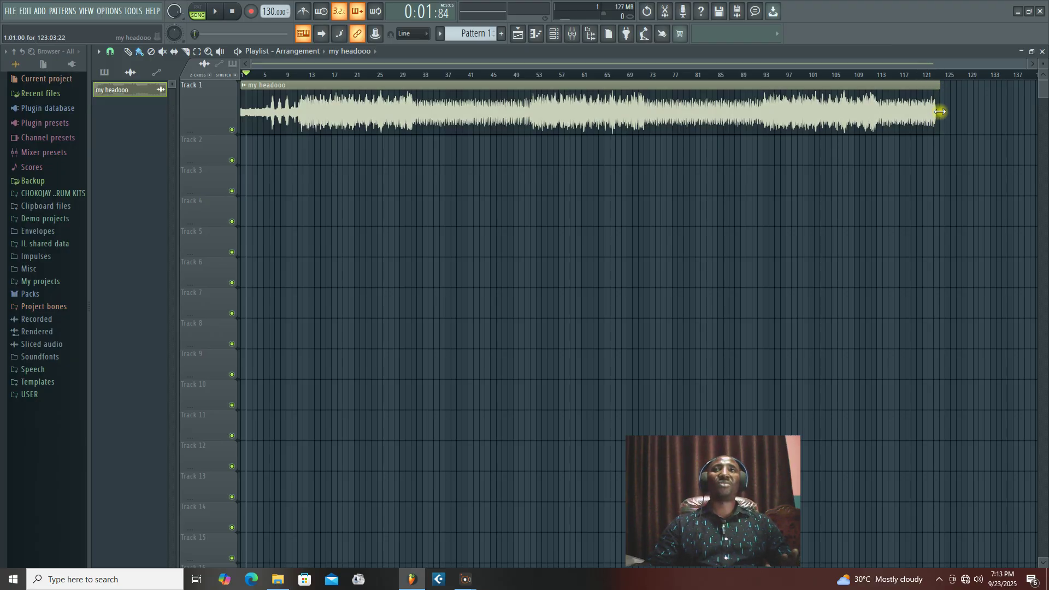
drag(940, 111, 901, 114)
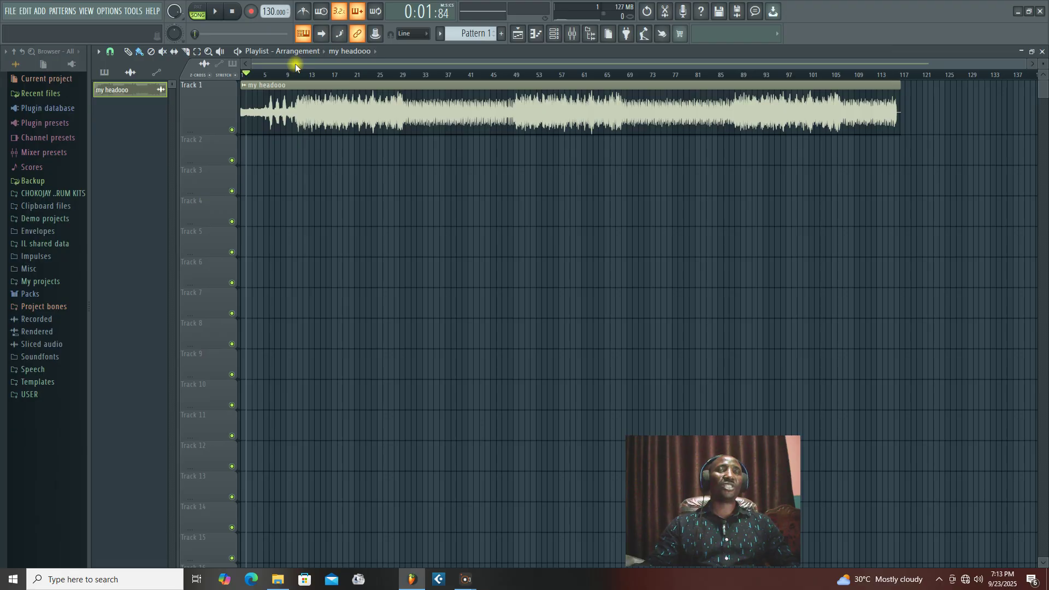
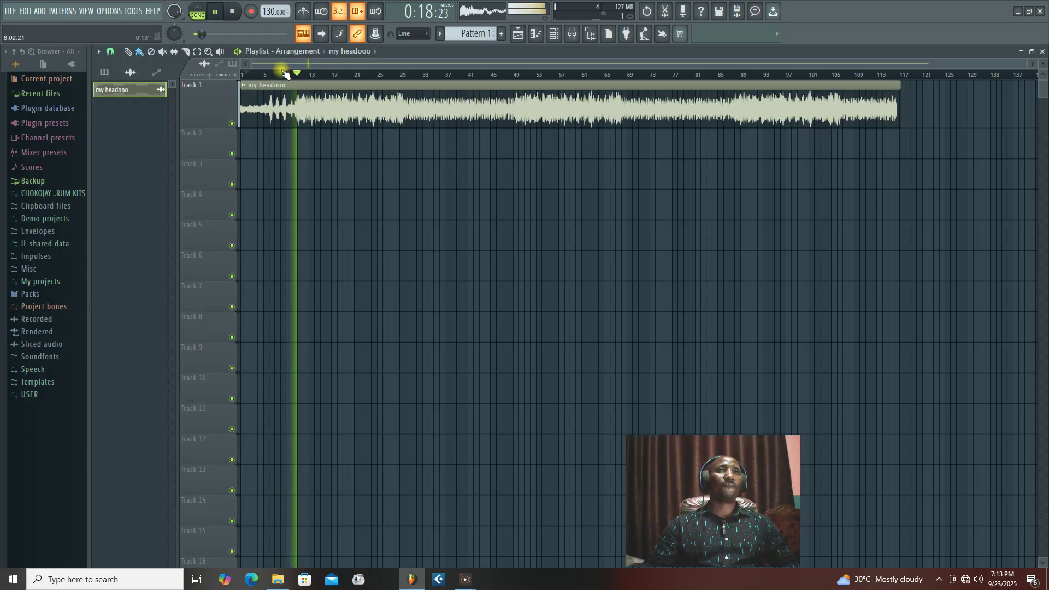
click(236, 14)
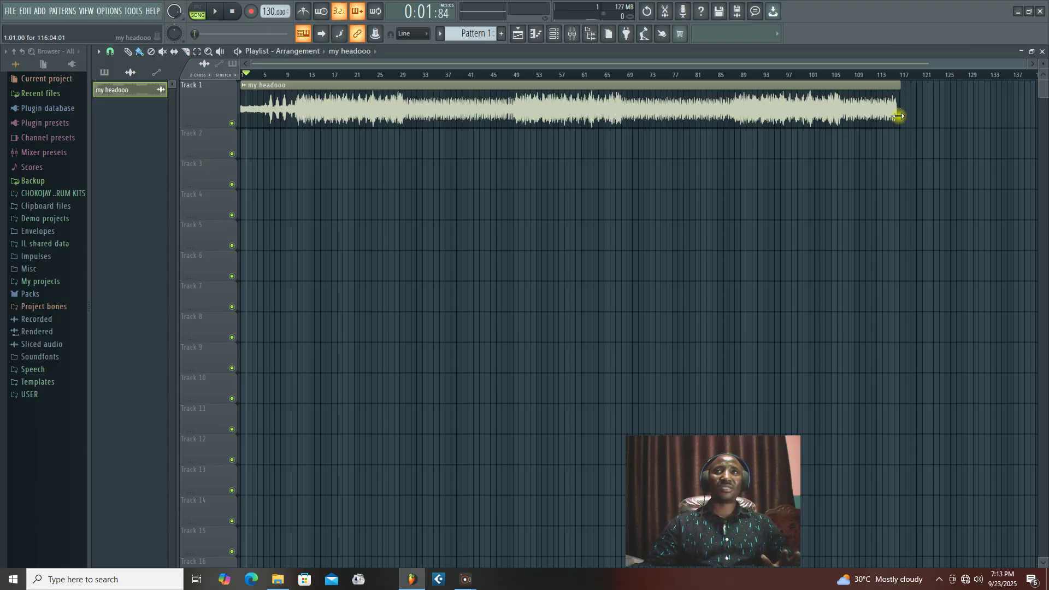
- Time-stretch the my headooo clip from its end to a length of about 109 bars, listen to it, and stop playback
drag(898, 116, 857, 117)
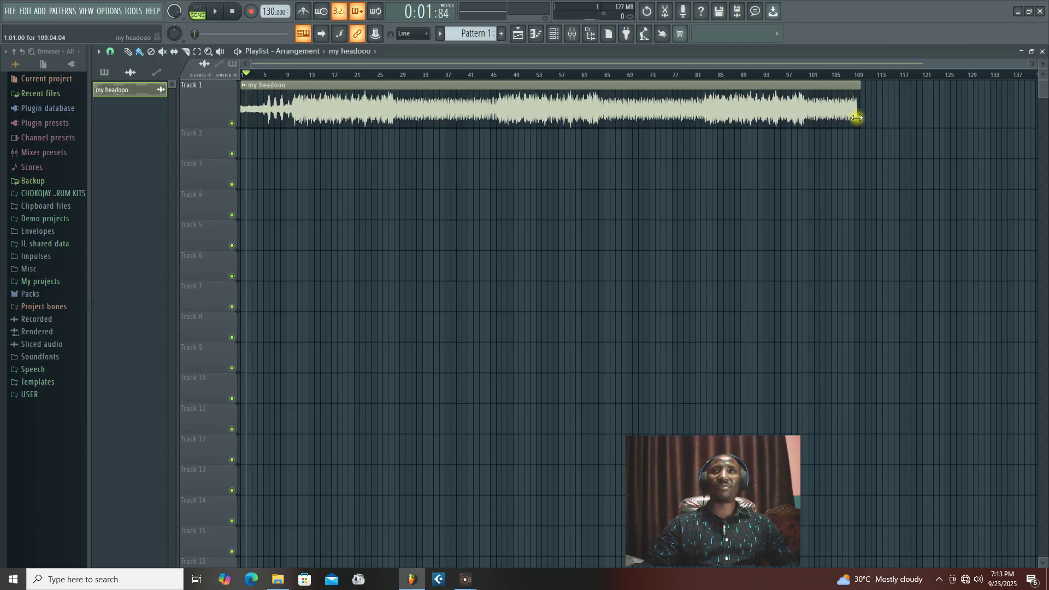
click(218, 12)
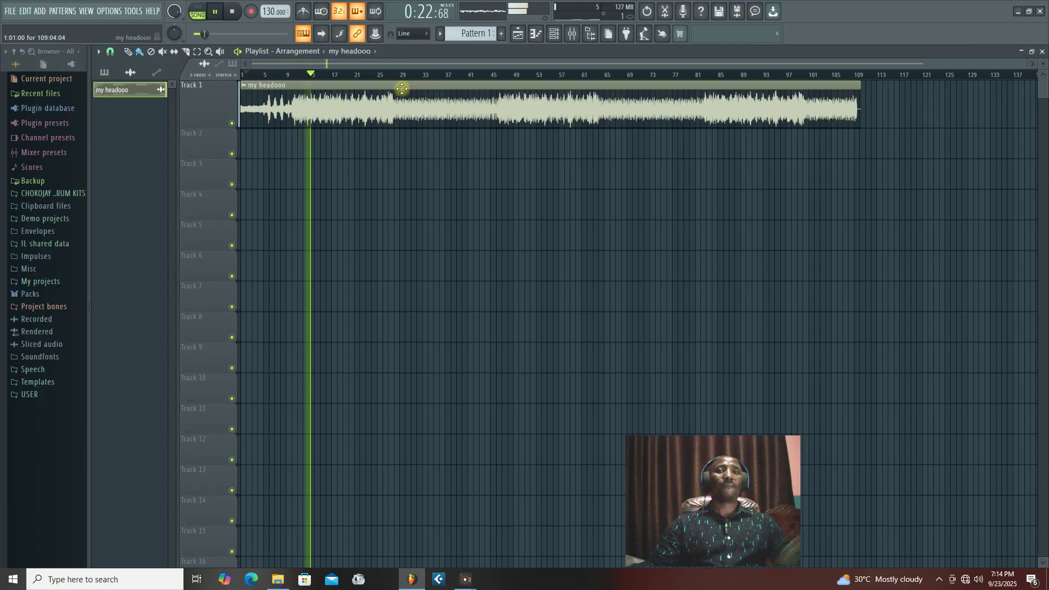
click(233, 13)
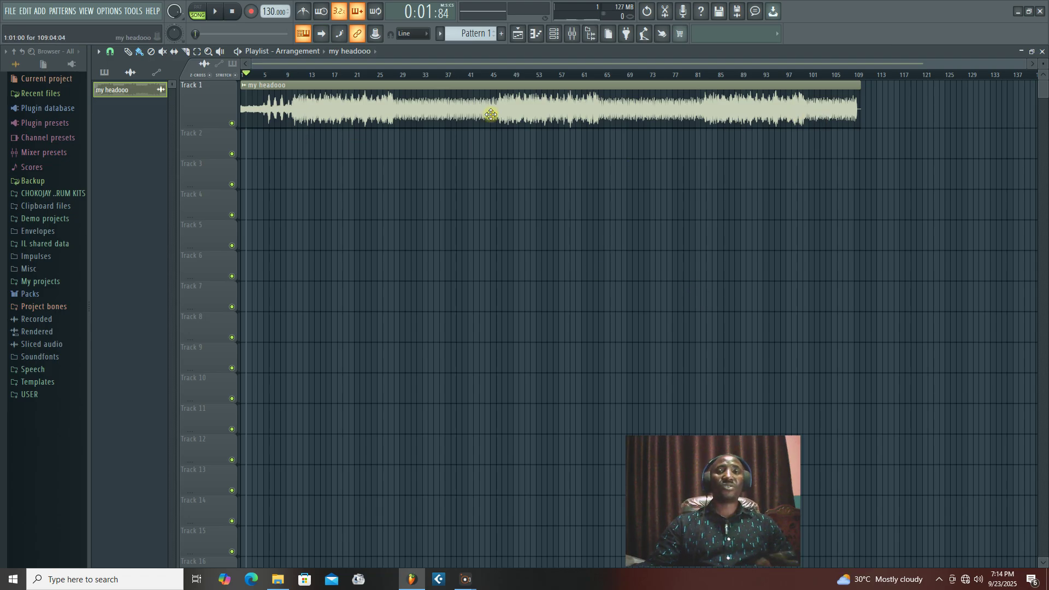
- Time-stretch the my headooo clip shorter from its end to about 102 bars, listen to it, and stop playback
drag(859, 114, 844, 118)
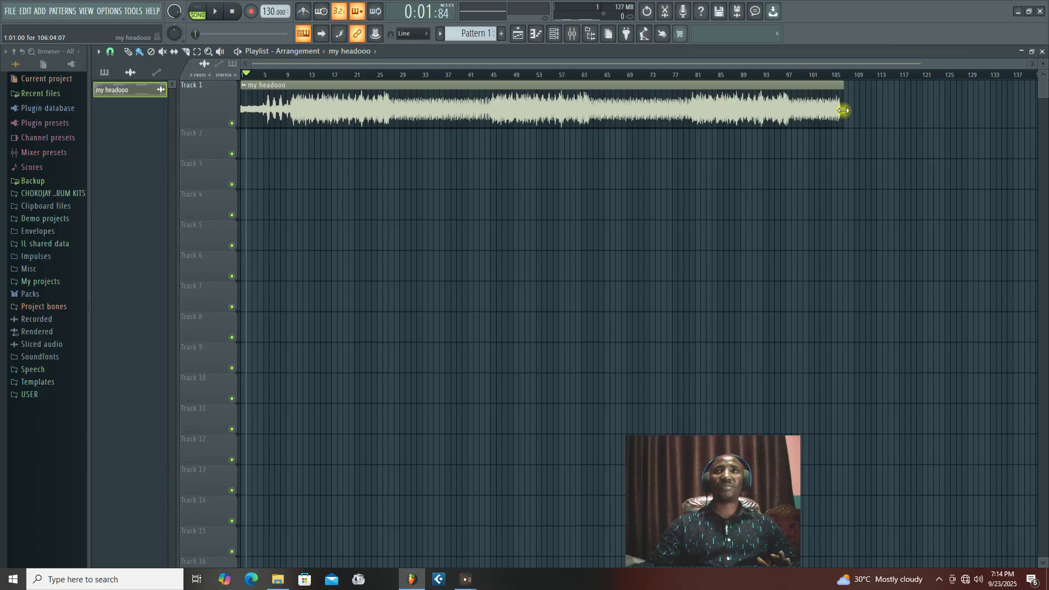
drag(843, 111, 819, 112)
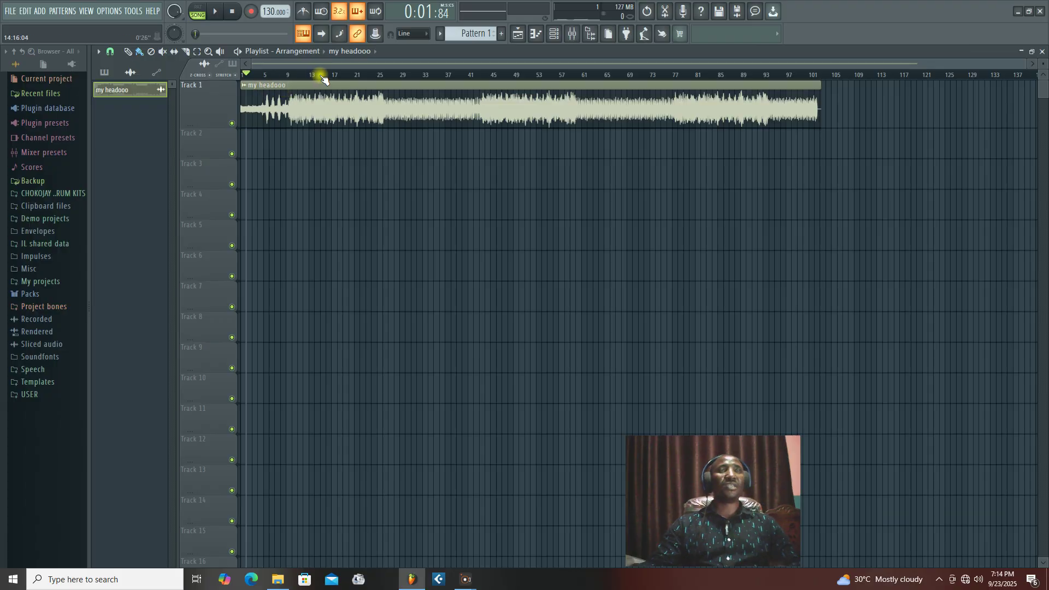
click(214, 11)
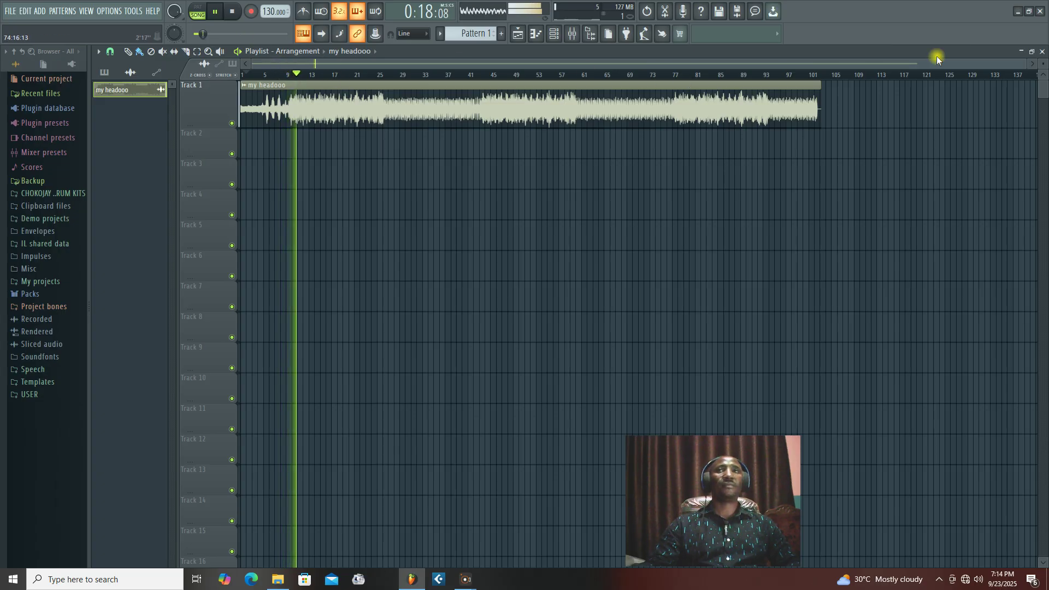
click(232, 13)
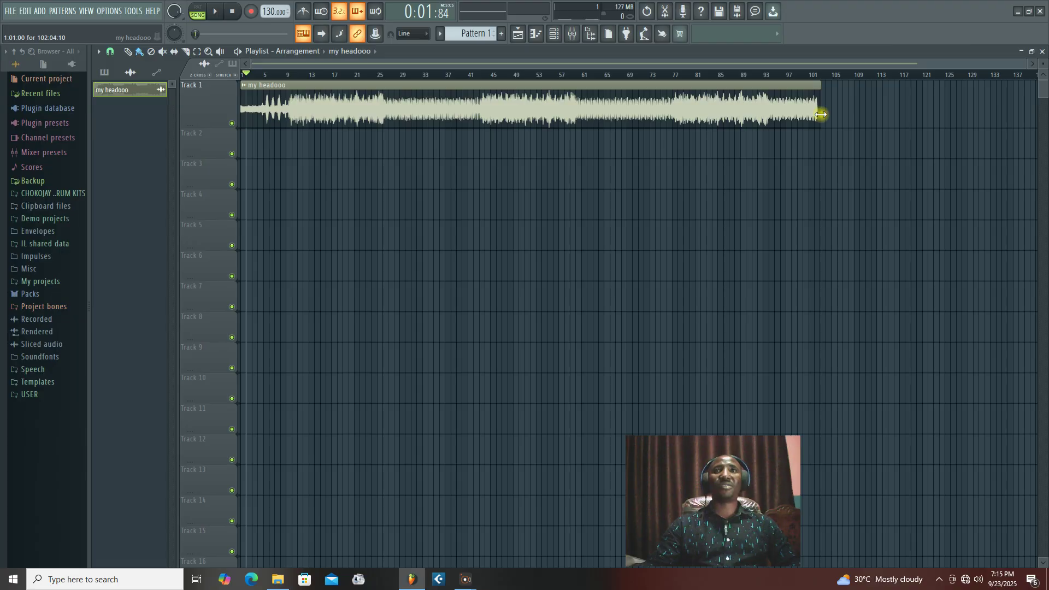
- Time-stretch the my headooo clip longer to about 105 bars, audition it from around bar 7, and stop playback
drag(820, 114, 825, 114)
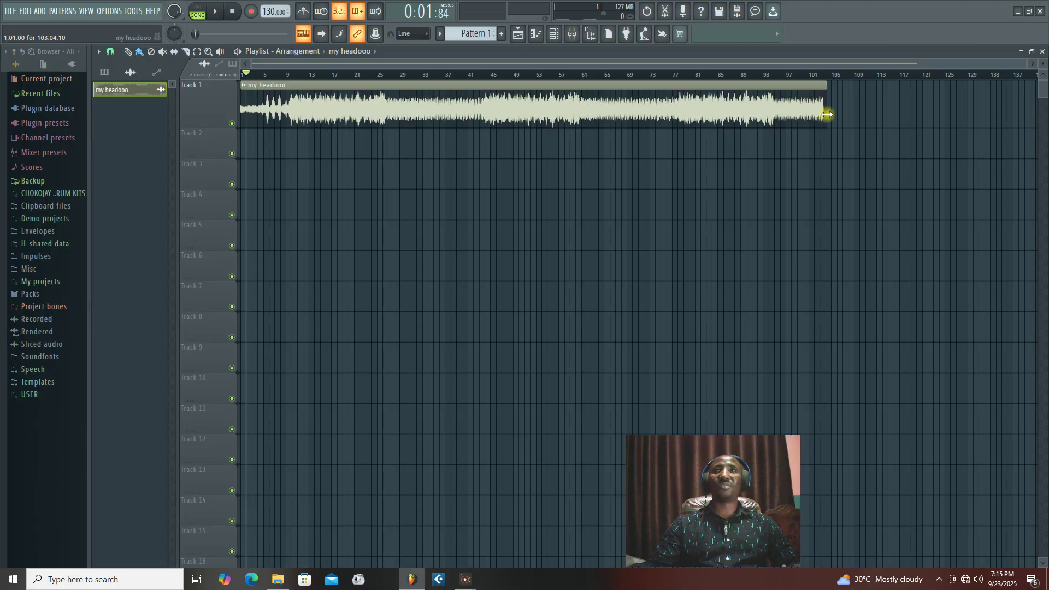
drag(826, 115, 838, 114)
click(213, 15)
click(261, 75)
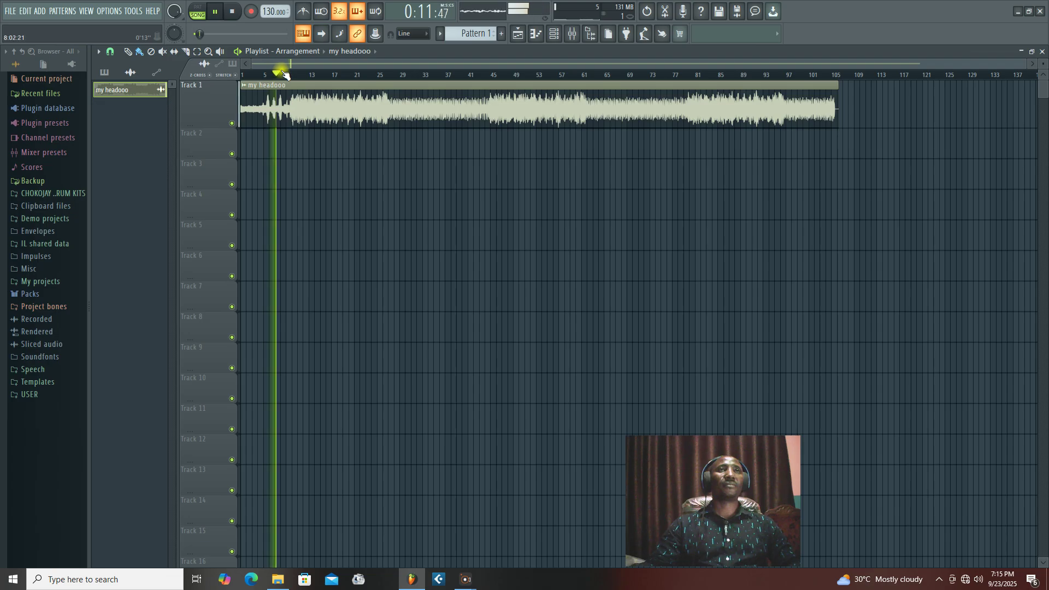
click(234, 12)
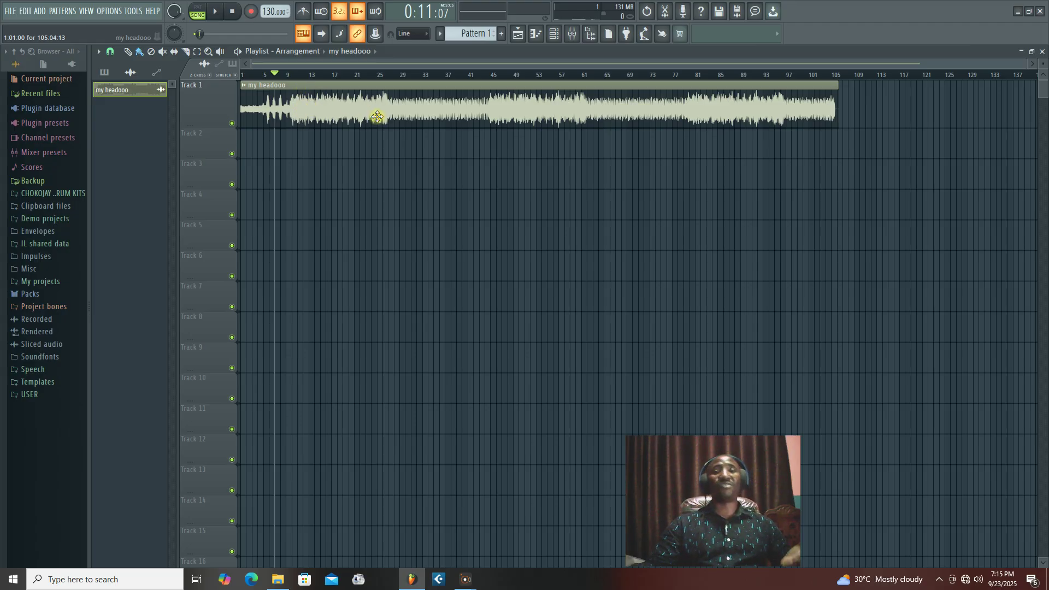
- Set the my headooo clip's time-stretching mode to Resample and close its settings
double_click(281, 87)
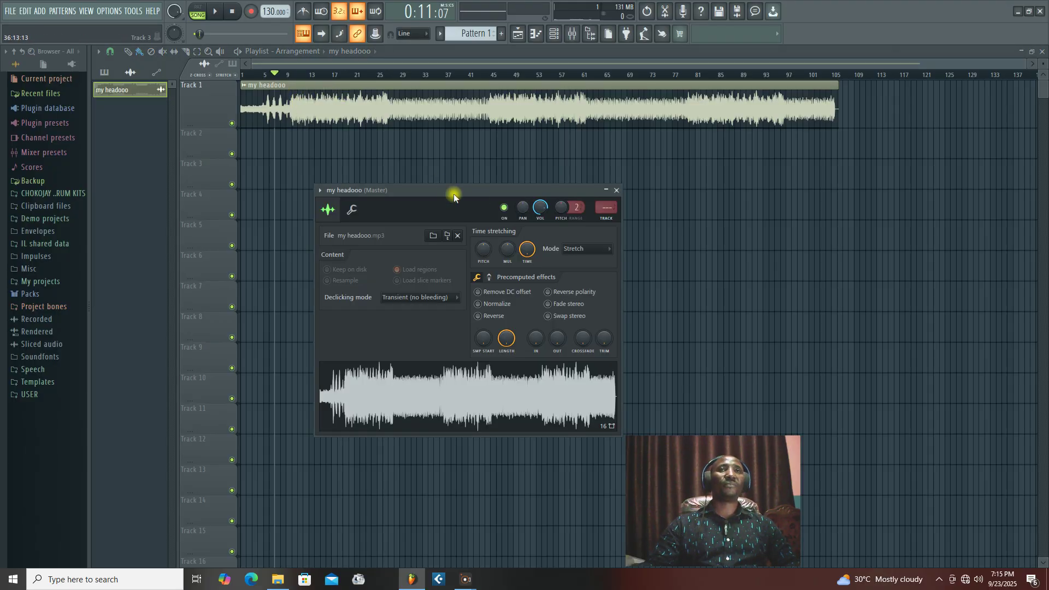
drag(453, 193, 353, 180)
click(510, 238)
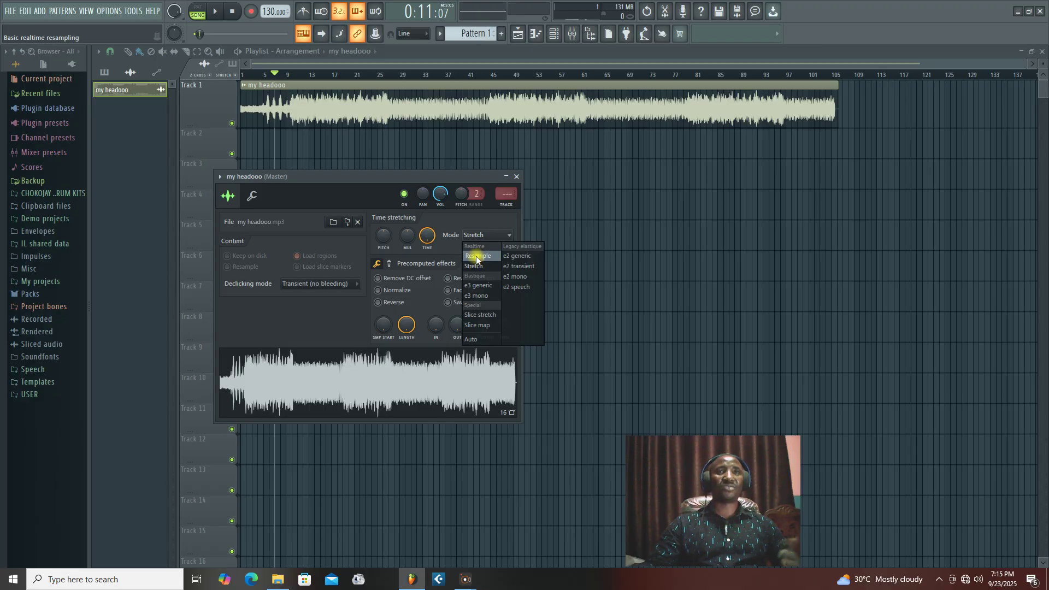
click(476, 257)
drag(349, 177, 395, 196)
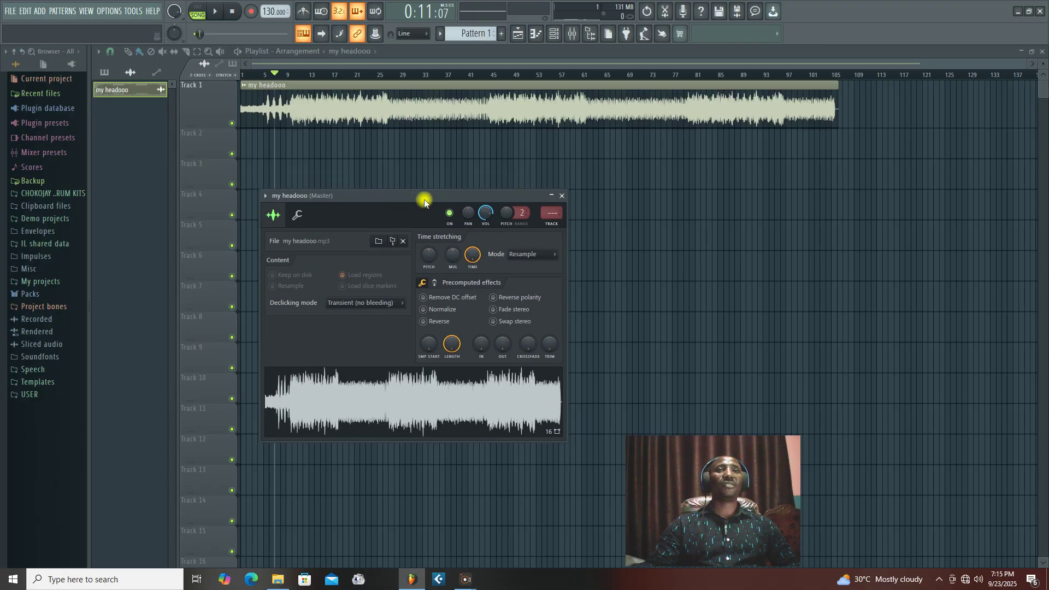
click(562, 196)
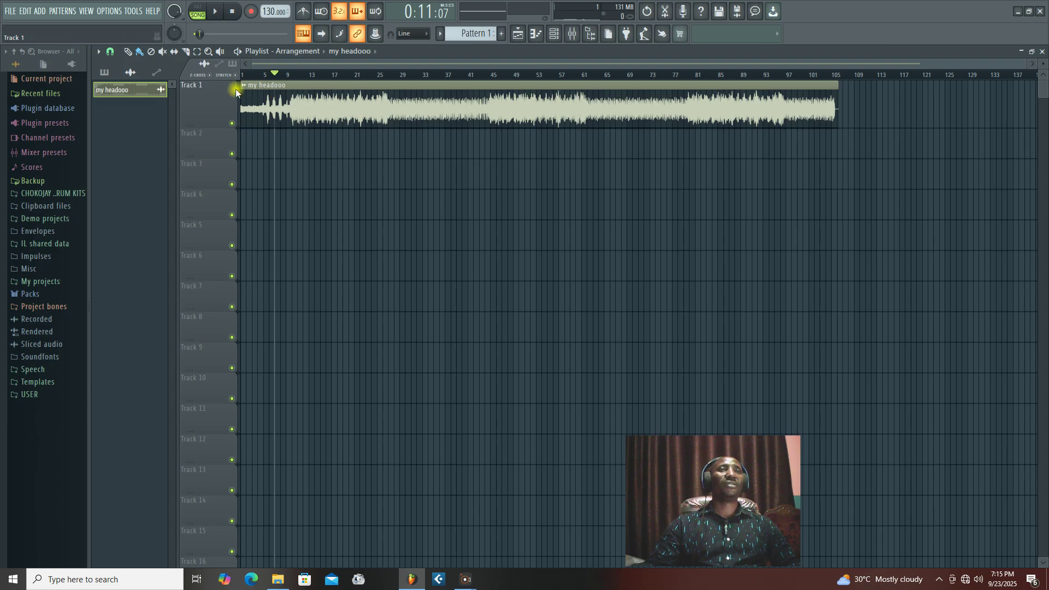
- Listen to the clip in Resample mode while slightly reducing Track 1's height, and stop playback
click(216, 12)
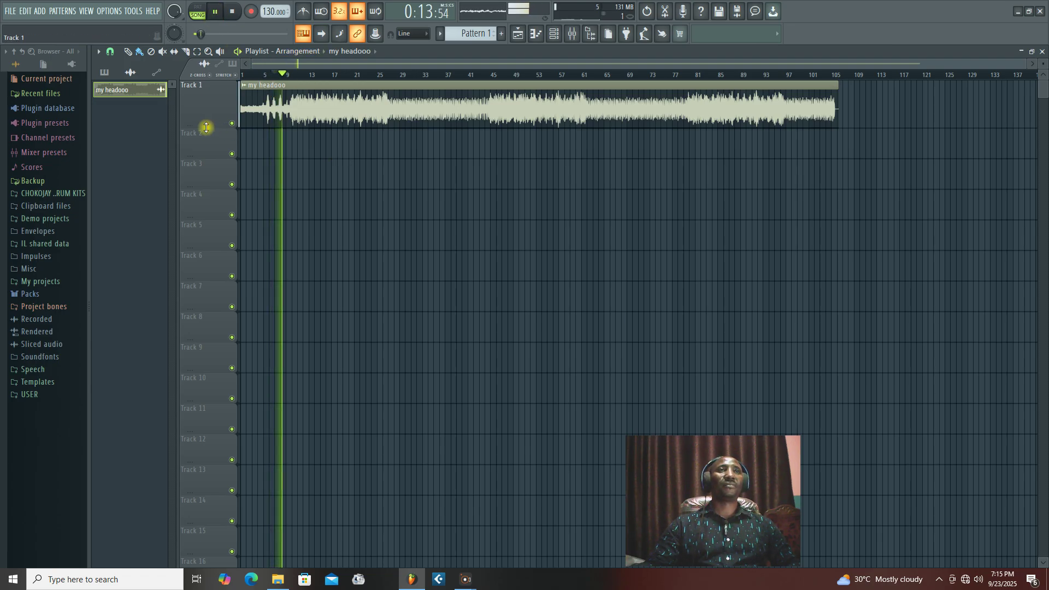
drag(208, 128, 209, 113)
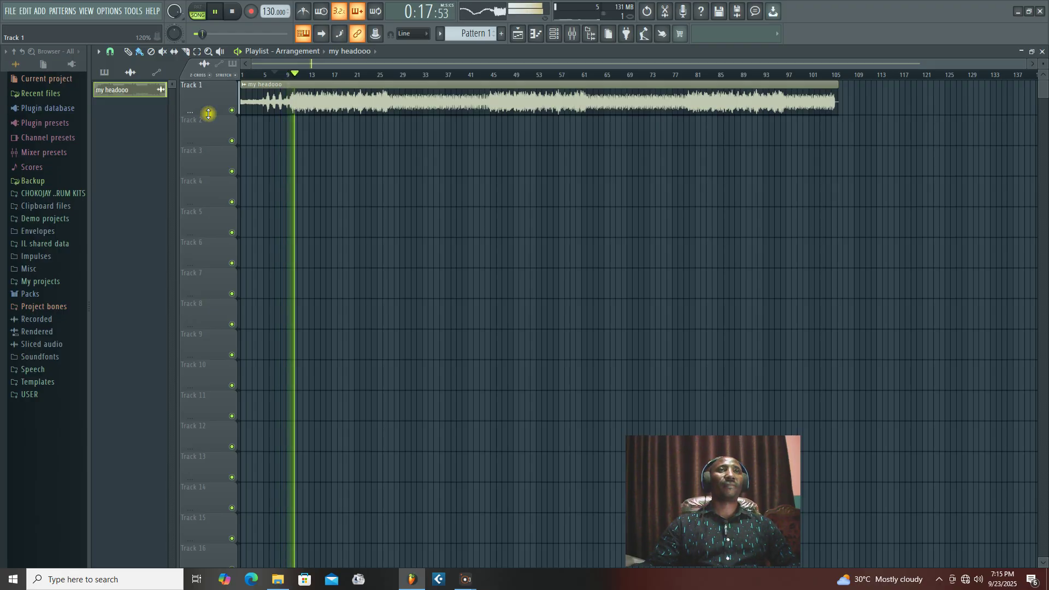
drag(208, 114, 212, 123)
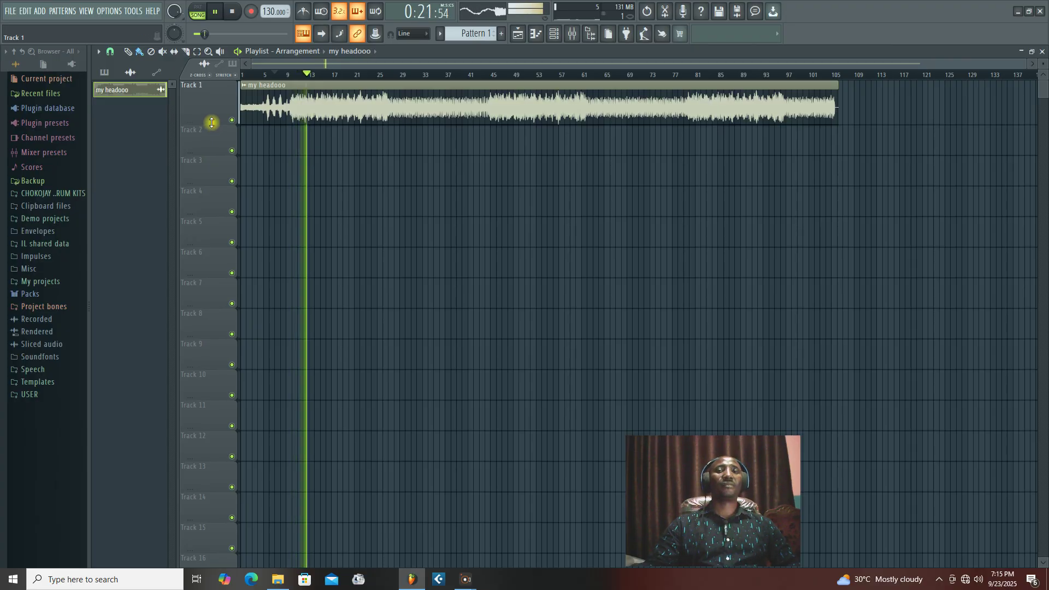
click(234, 12)
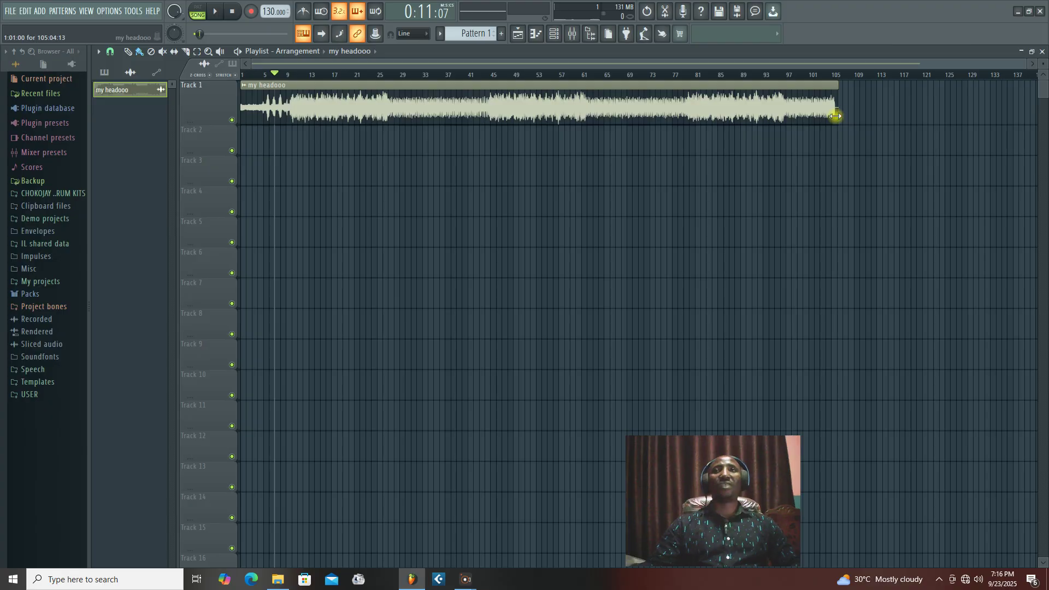
- Shorten the resampled clip from its end to about 102 bars, audition it, and stop playback
drag(836, 116, 820, 115)
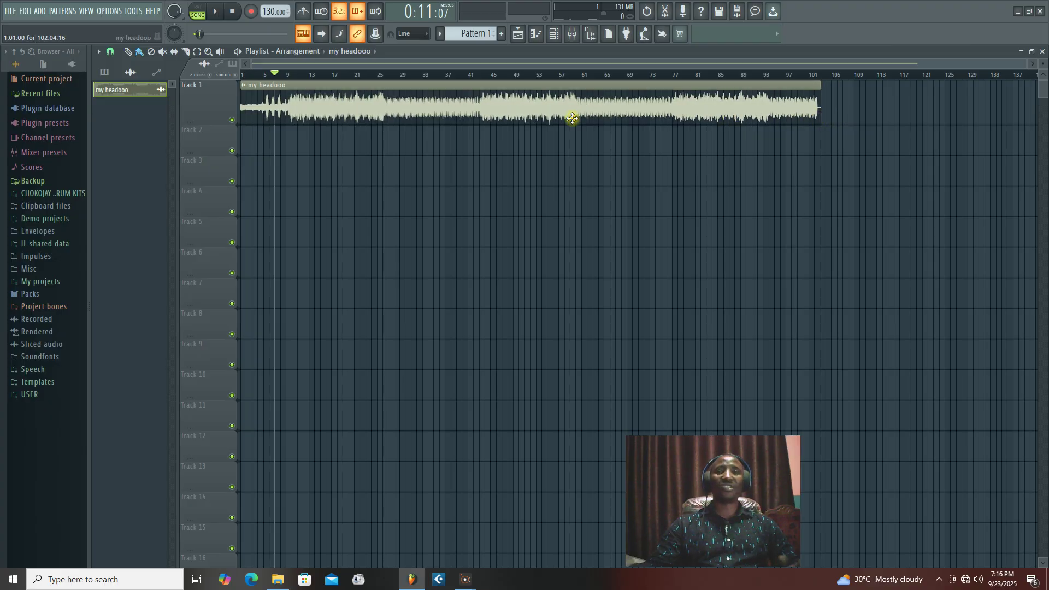
click(214, 13)
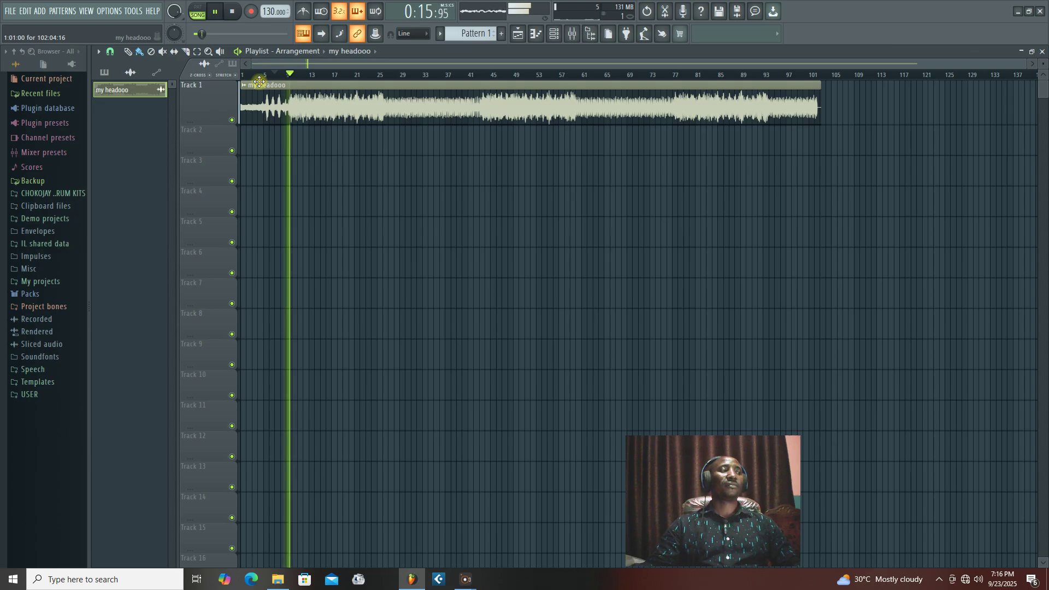
click(233, 12)
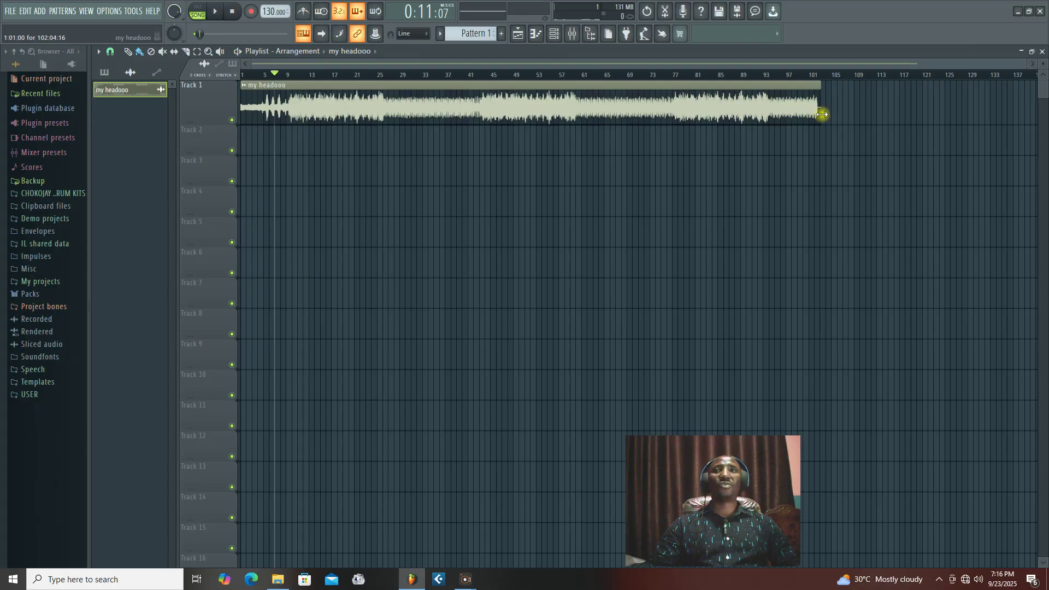
- Shorten the resampled clip to about 85 bars, listen to it, reduce Track 1's height, and stop playback
drag(819, 114, 804, 113)
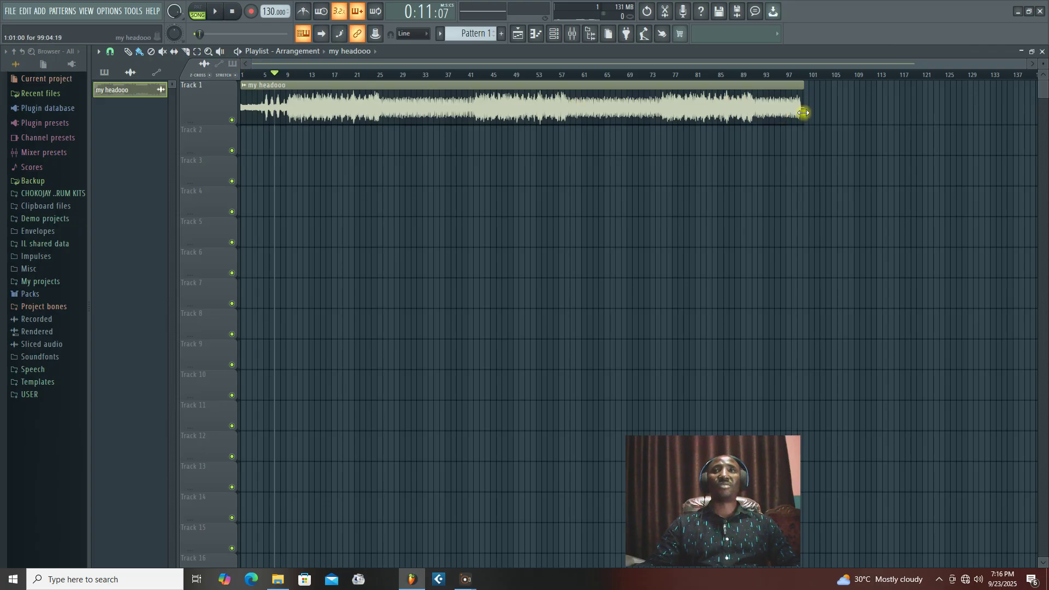
drag(801, 113, 724, 112)
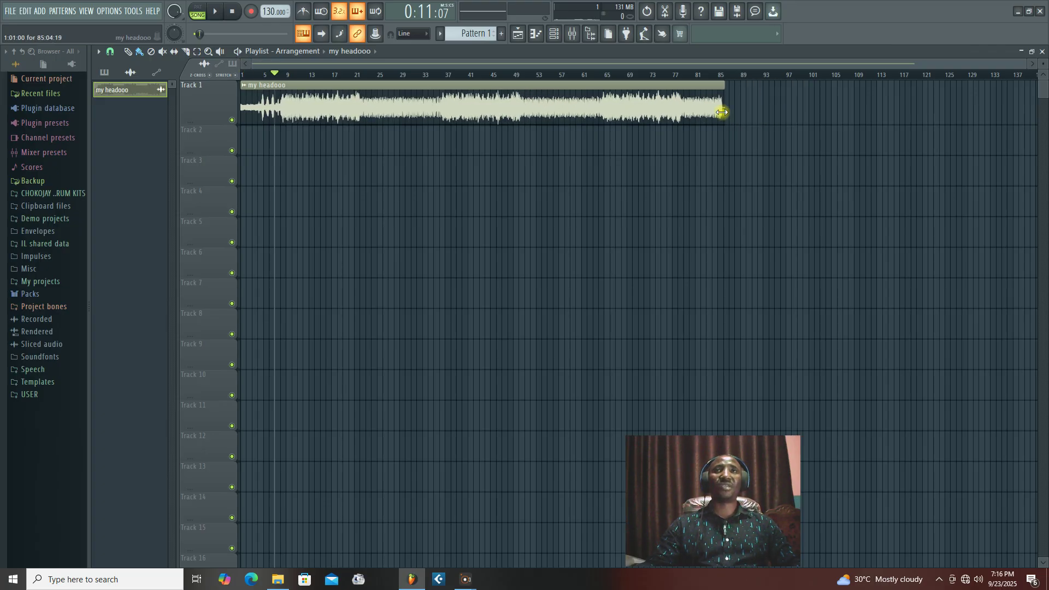
click(226, 13)
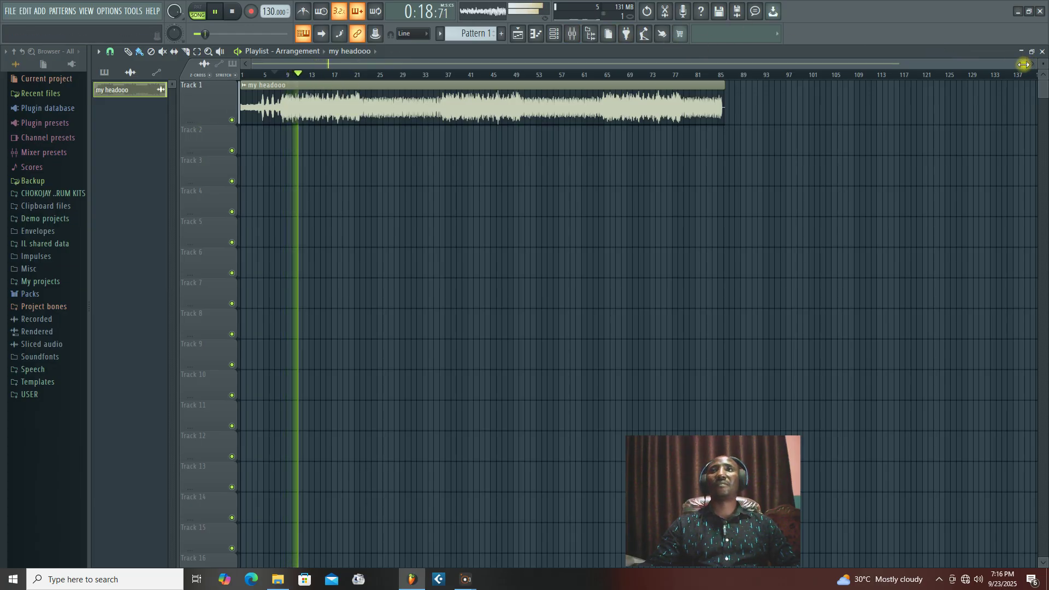
drag(1023, 64, 937, 64)
drag(983, 64, 1010, 65)
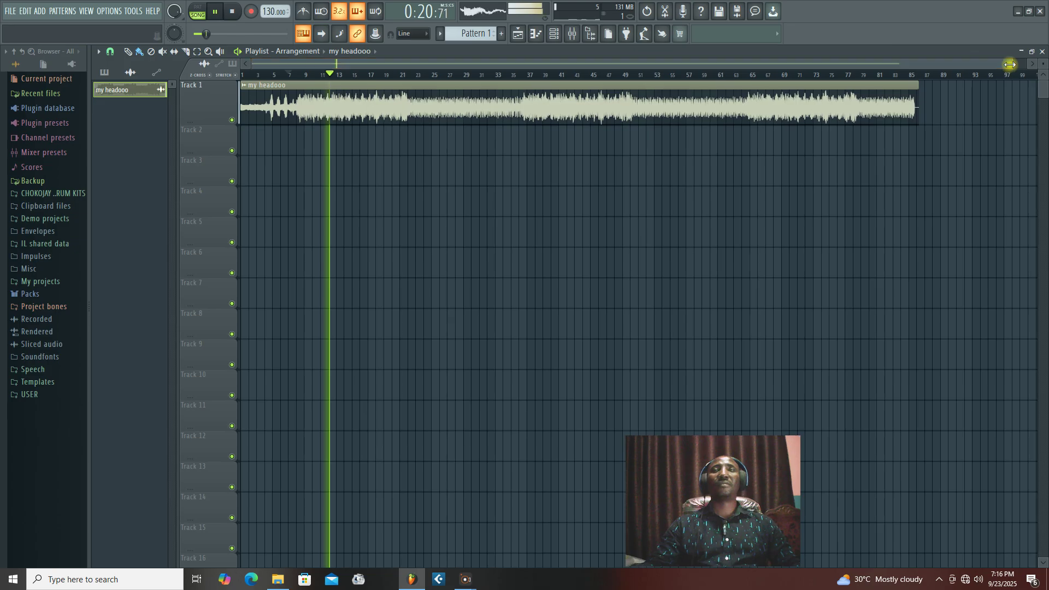
drag(201, 124, 204, 116)
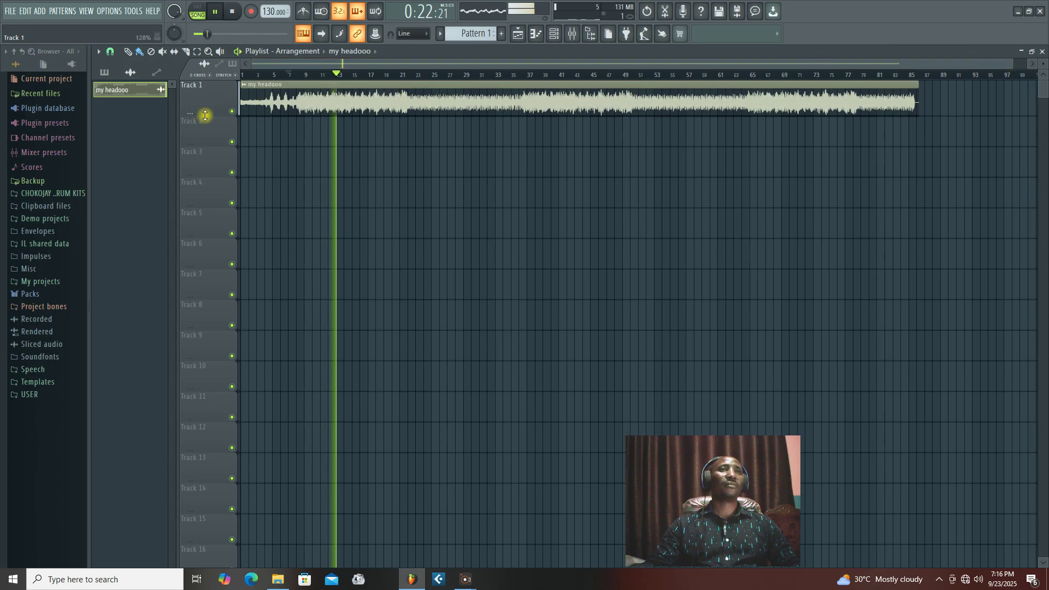
click(234, 12)
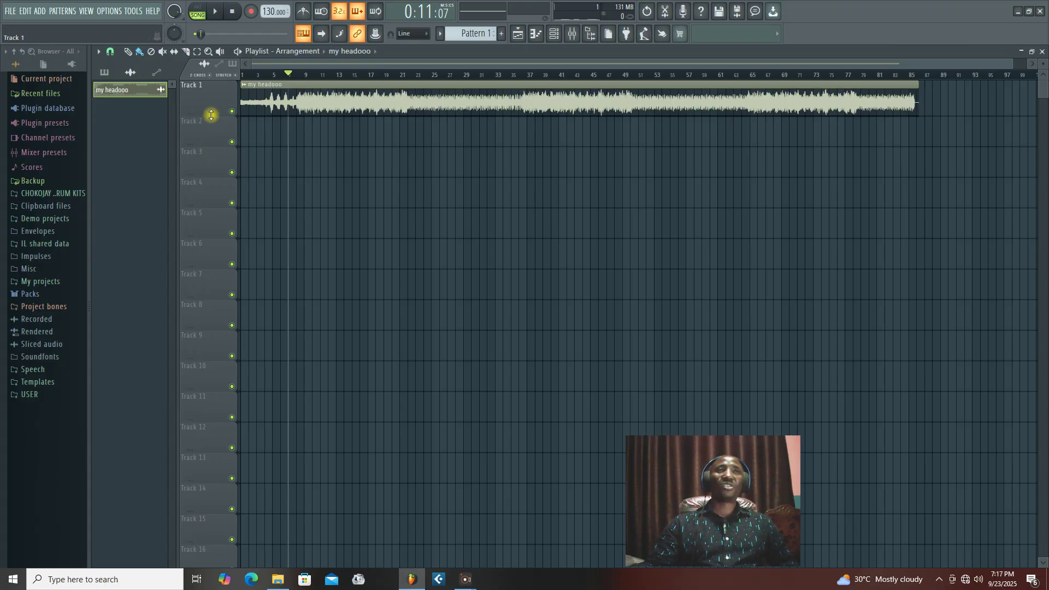
- Vary Track 1's height in the playlist, ending with a slightly taller track
mouse_move(211, 115)
mouse_down()
mouse_move(210, 99)
mouse_move(210, 120)
mouse_up()
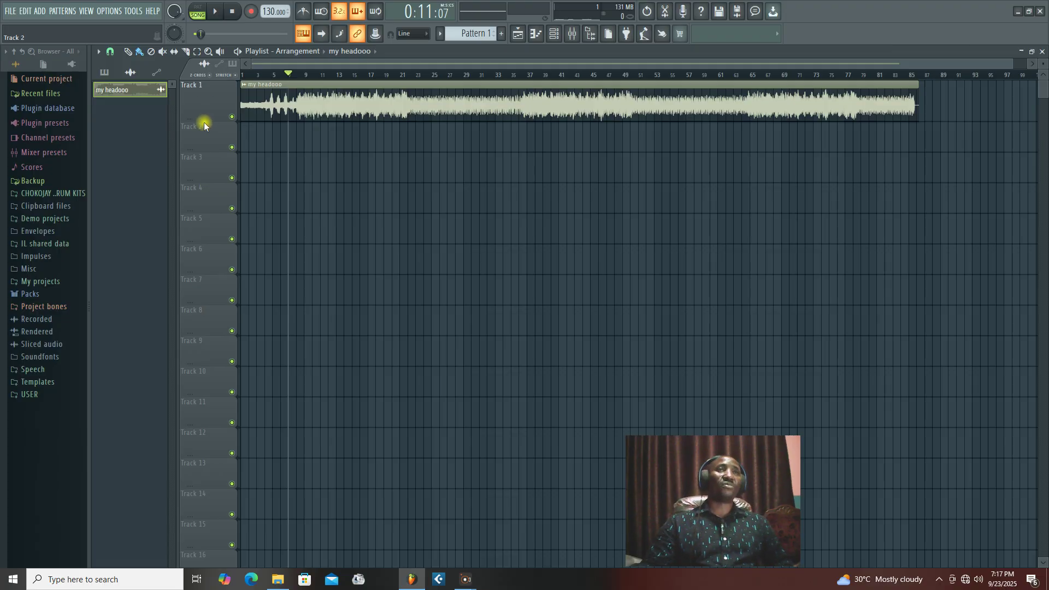
drag(204, 121, 208, 104)
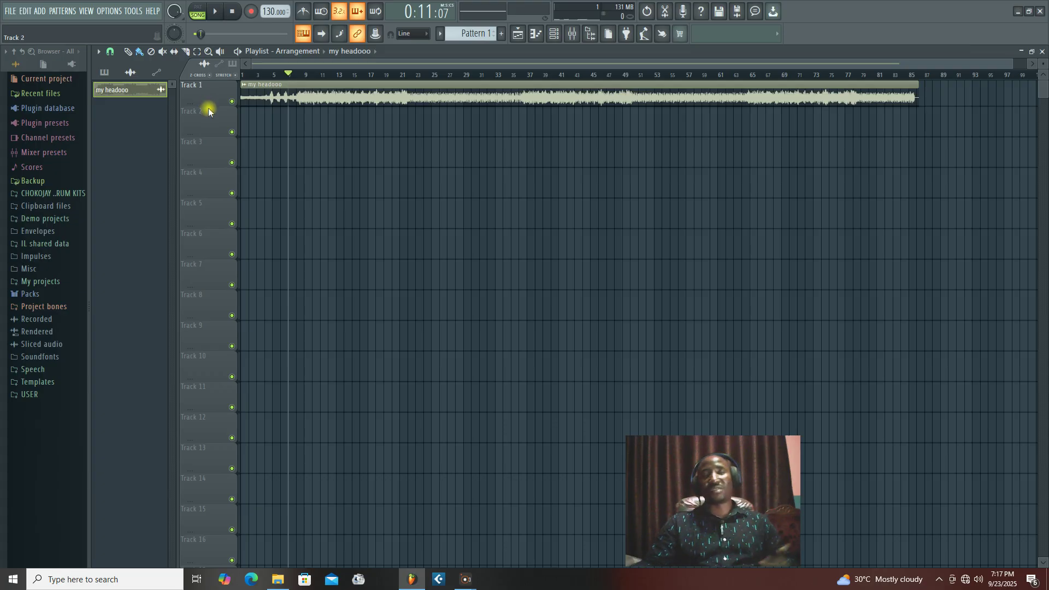
drag(214, 107, 219, 133)
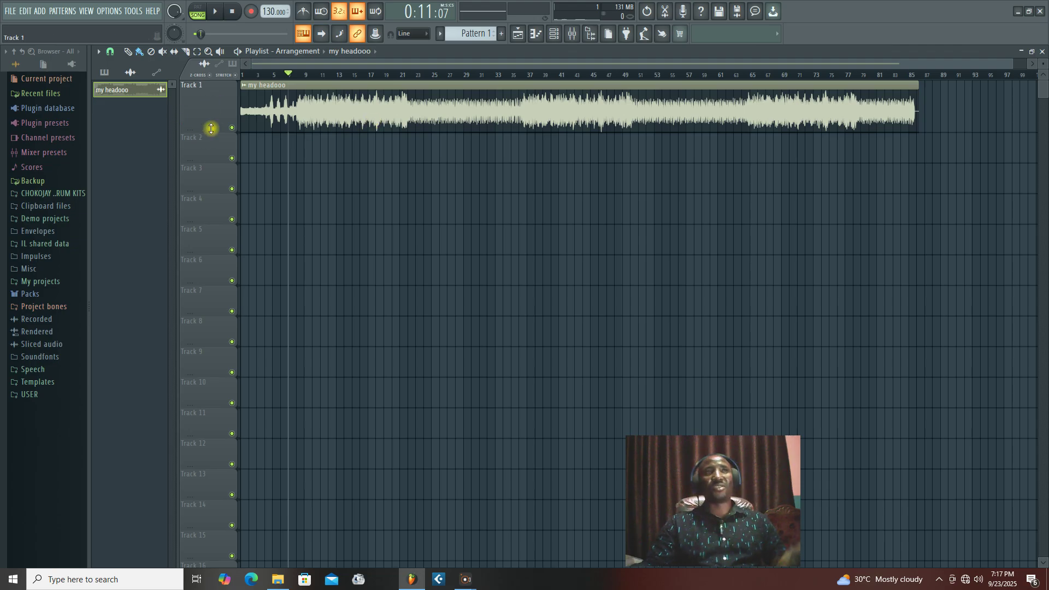
drag(210, 128, 215, 118)
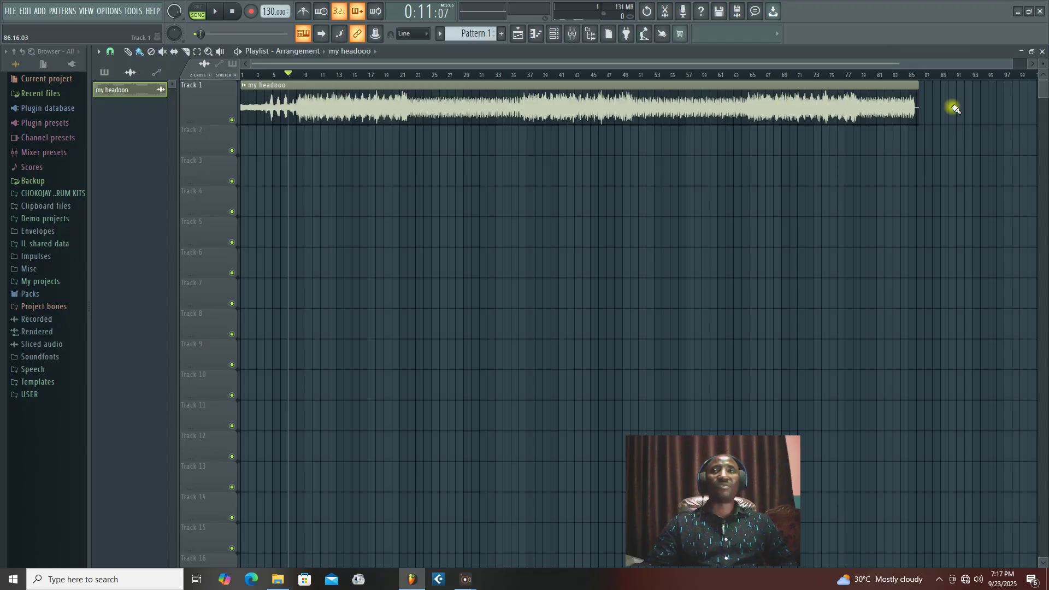
- Lengthen the my headooo clip to about 86 bars and set its time-stretching mode to Stretch
drag(914, 112, 924, 115)
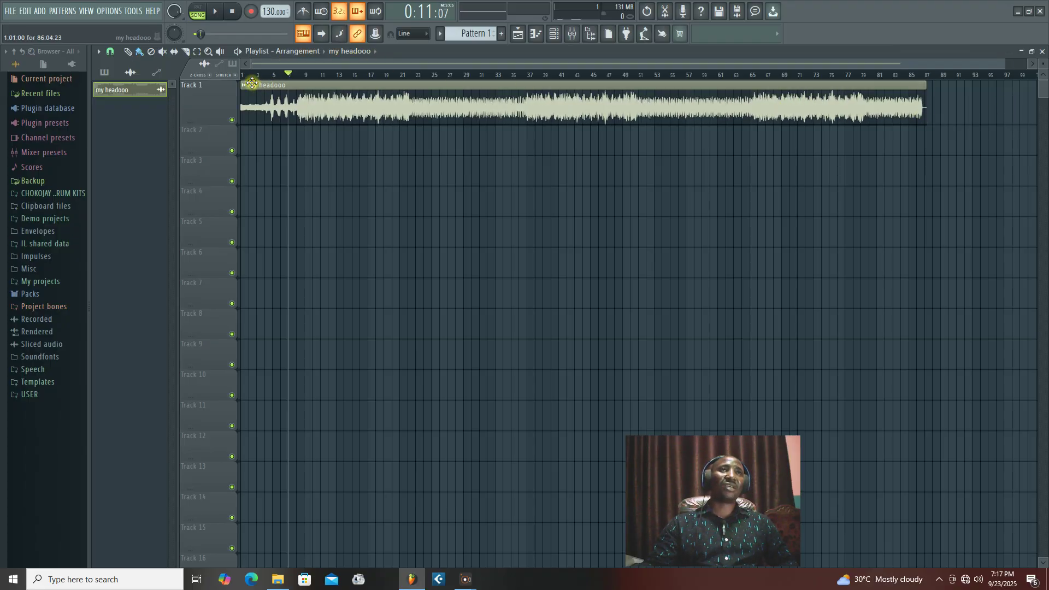
double_click(269, 84)
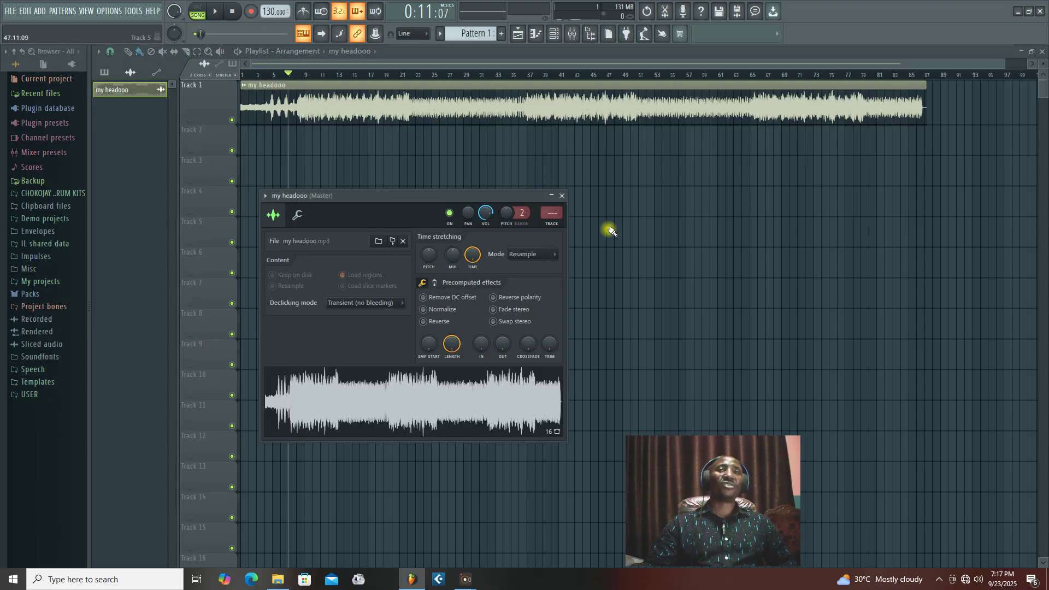
click(533, 254)
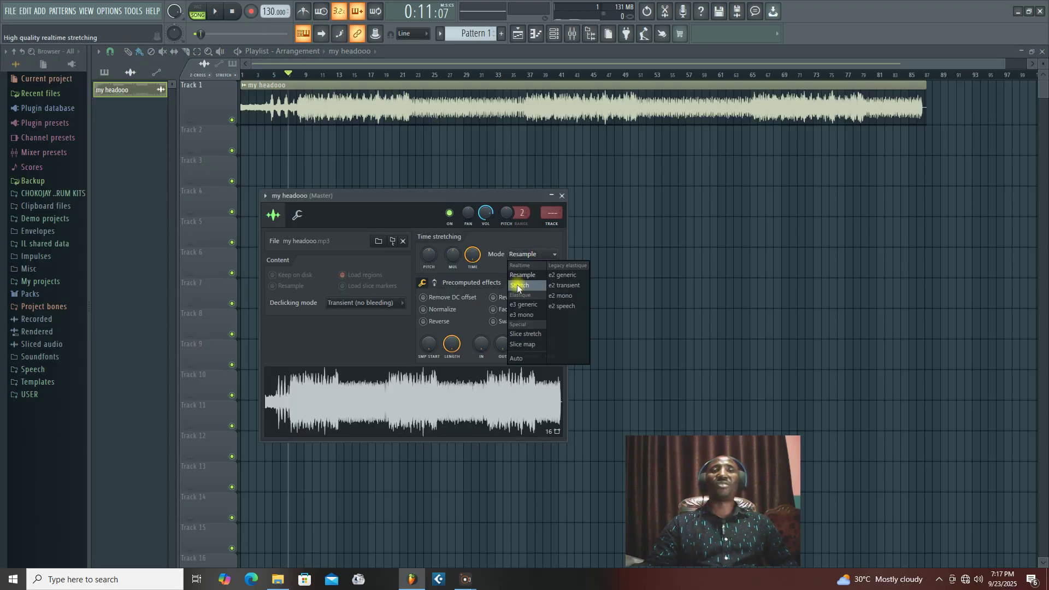
click(517, 285)
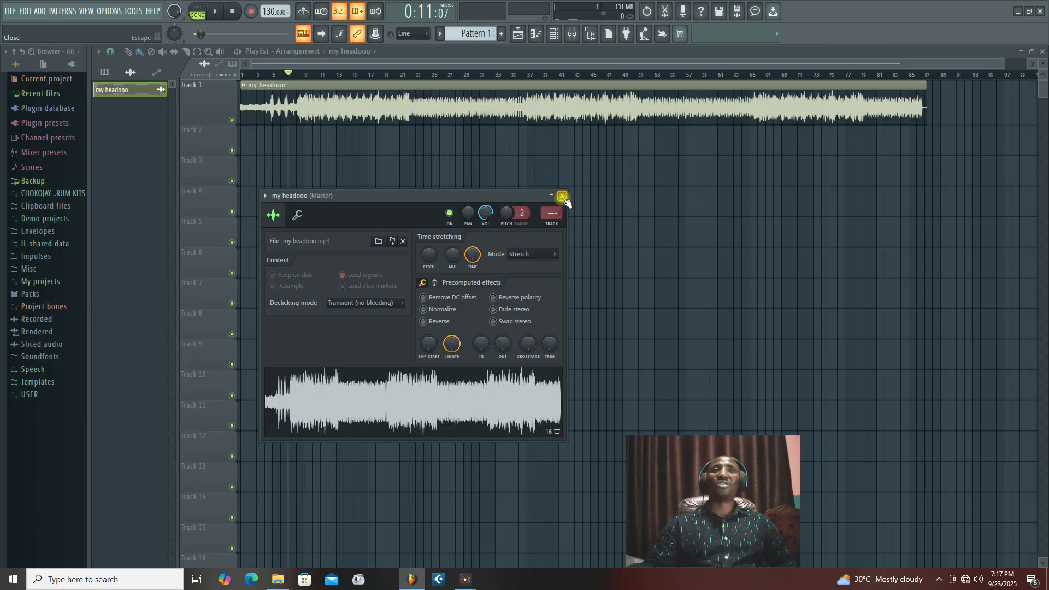
click(562, 195)
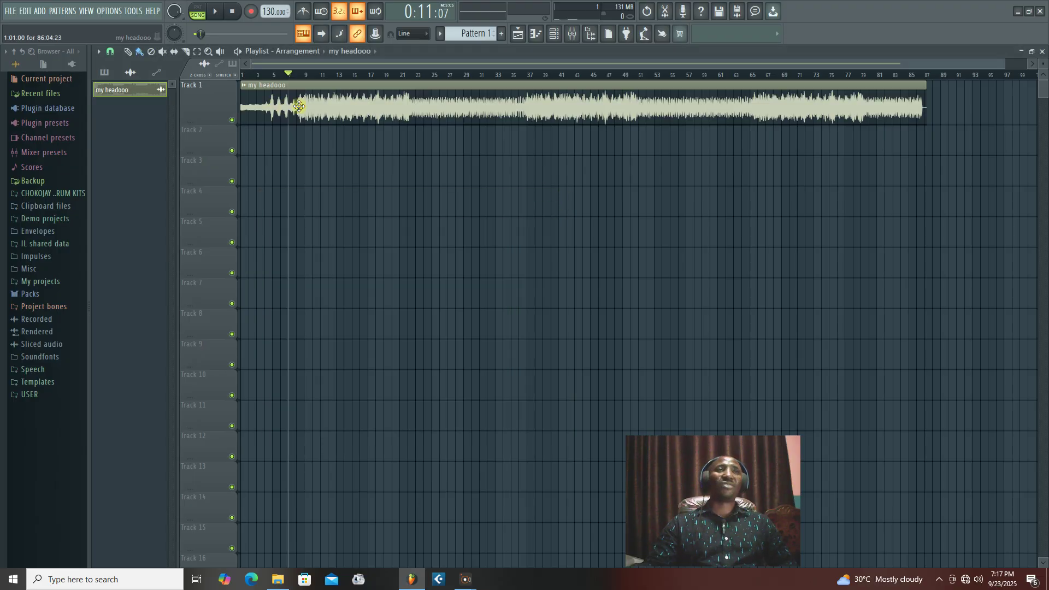
- Place the playhead at bar 6, audition the clip in Stretch mode while reducing Track 1's height, and stop playback
click(280, 77)
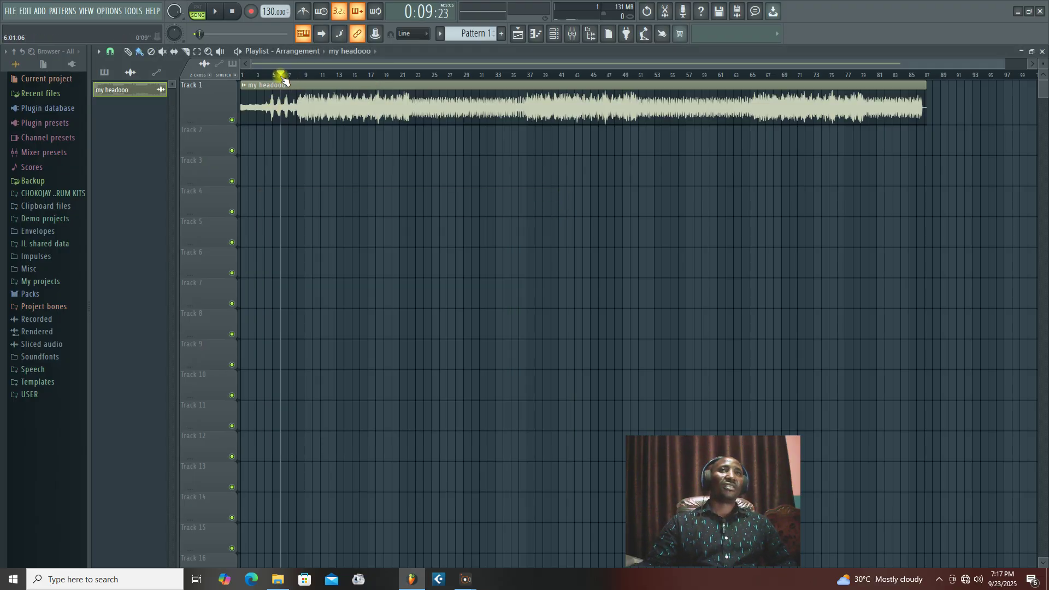
click(216, 12)
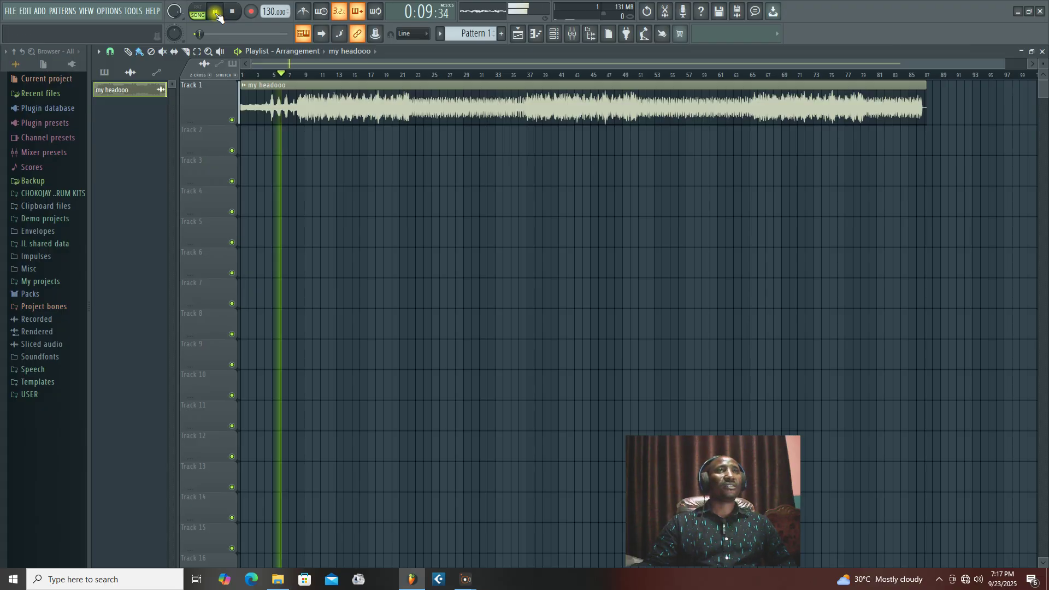
drag(214, 126, 214, 110)
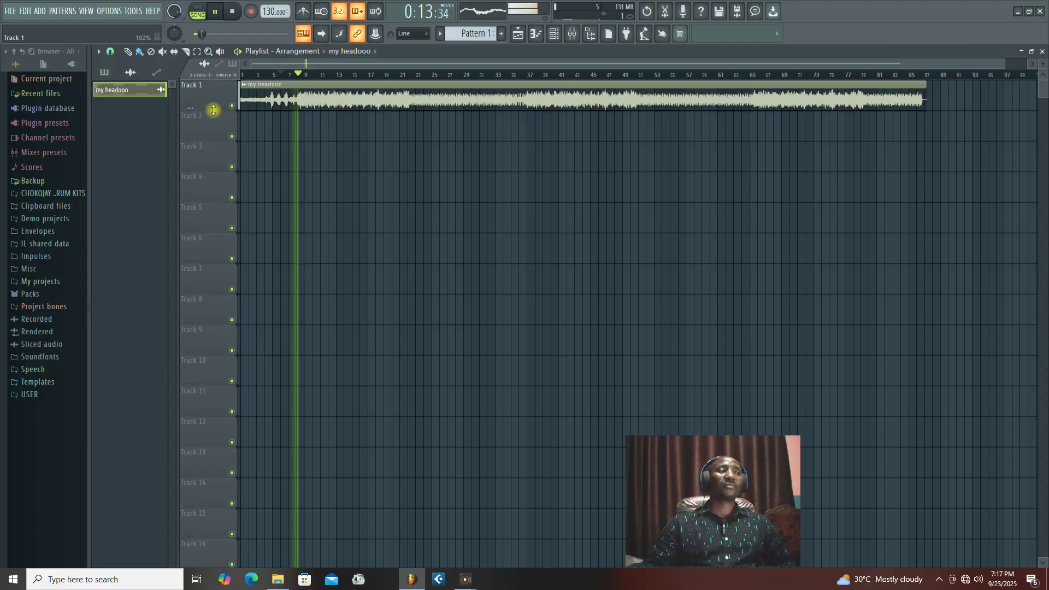
click(234, 12)
- Replay the clip from bar 6, stop it, and start another listen of the stretched audio
click(215, 12)
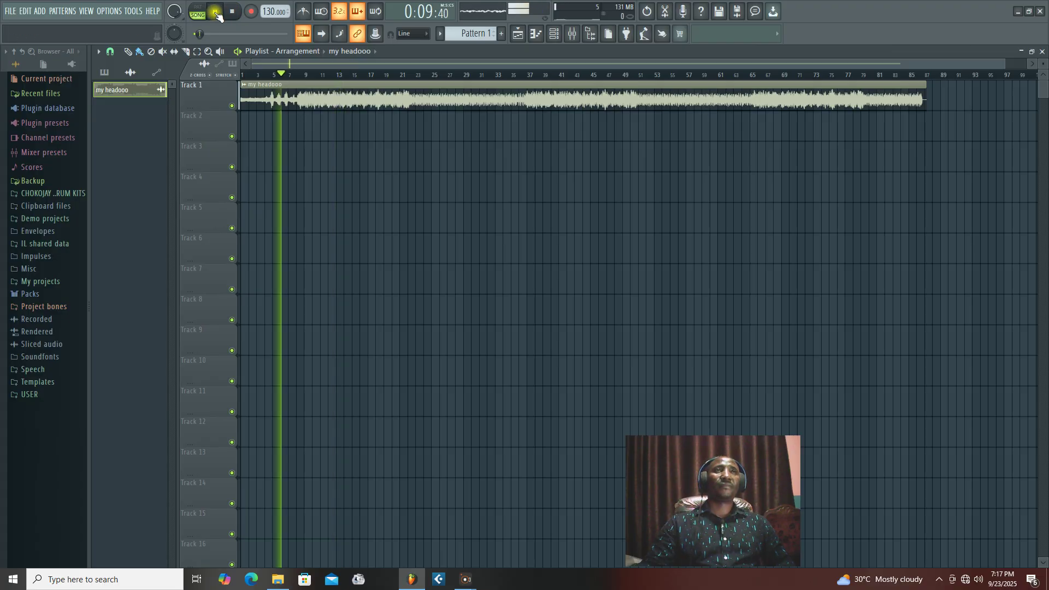
click(232, 12)
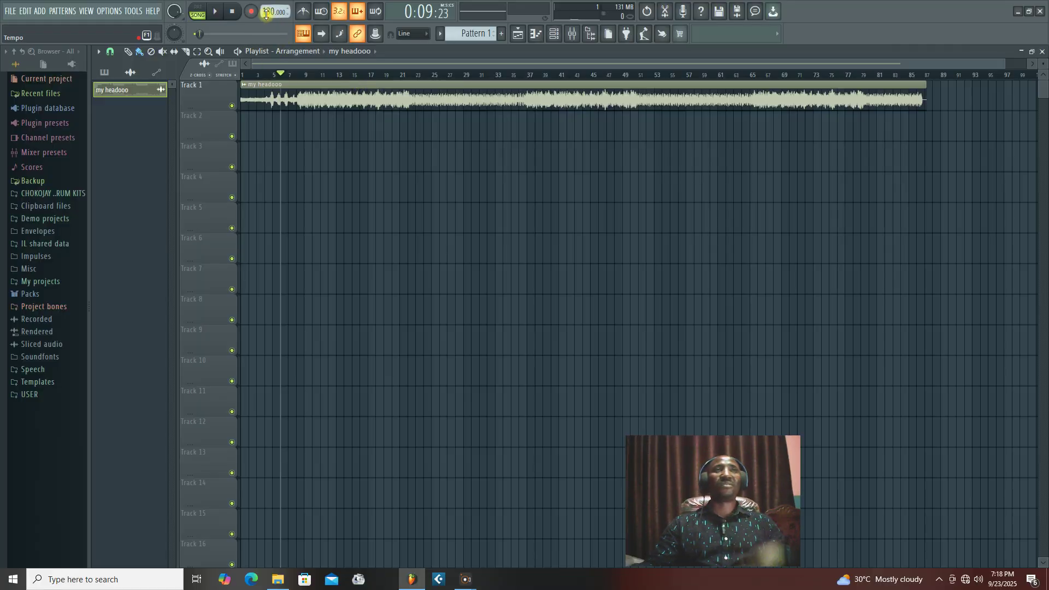
click(217, 12)
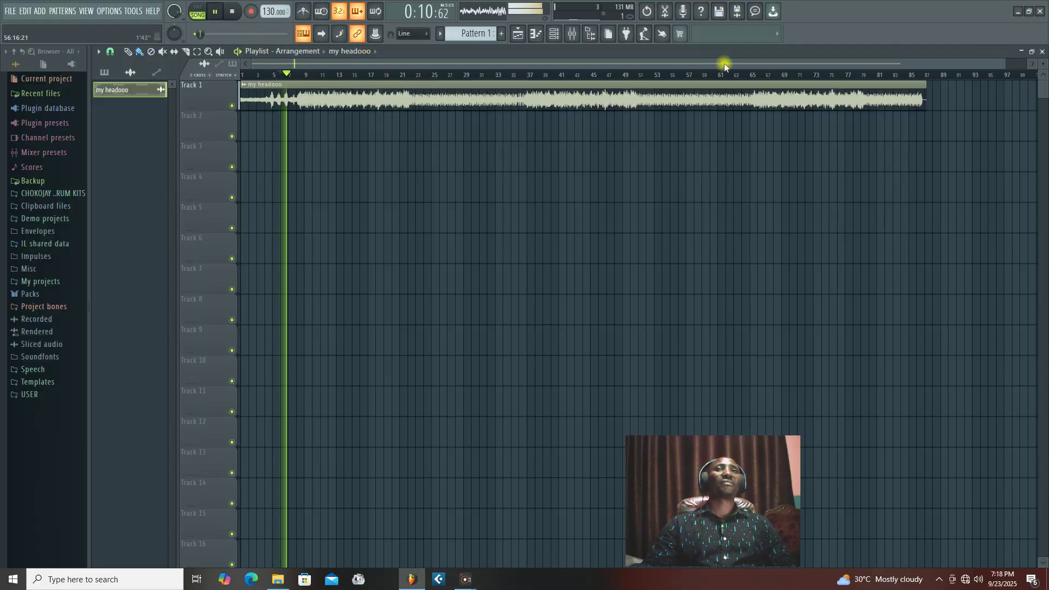
drag(1003, 71, 1017, 64)
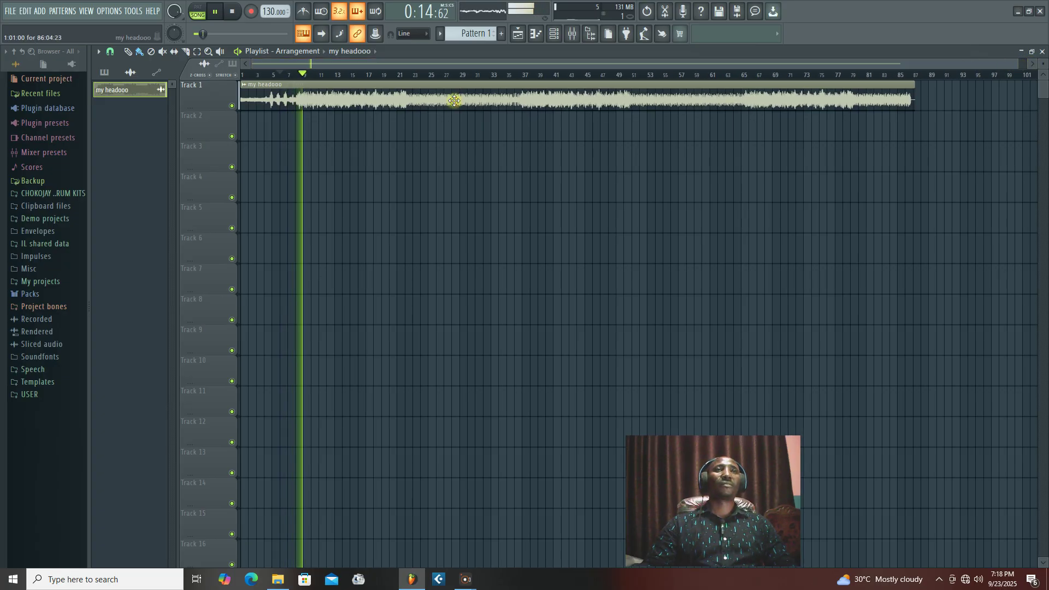